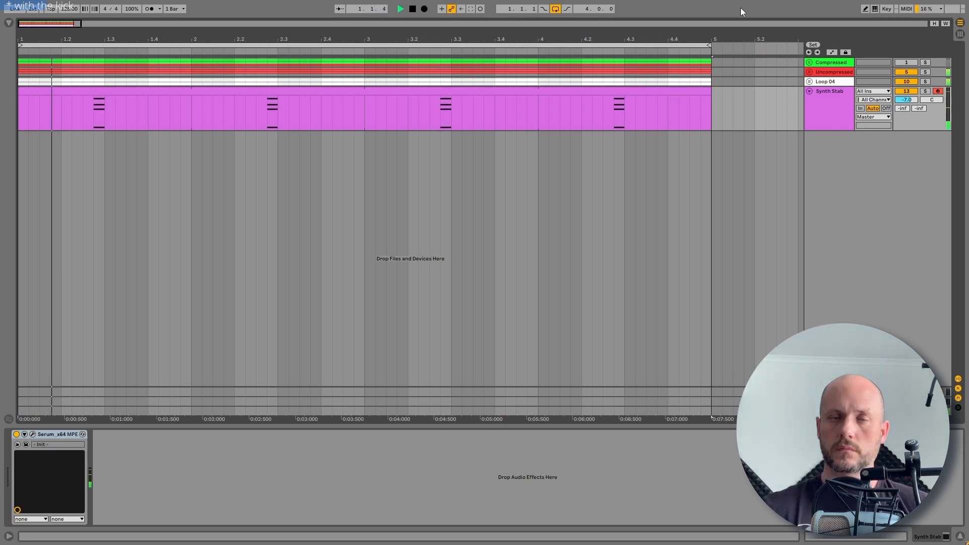
# Stop playback, switch from the Uncompressed to the Compressed drum group, and audition the compressed version of the loop
pyautogui.press('space')
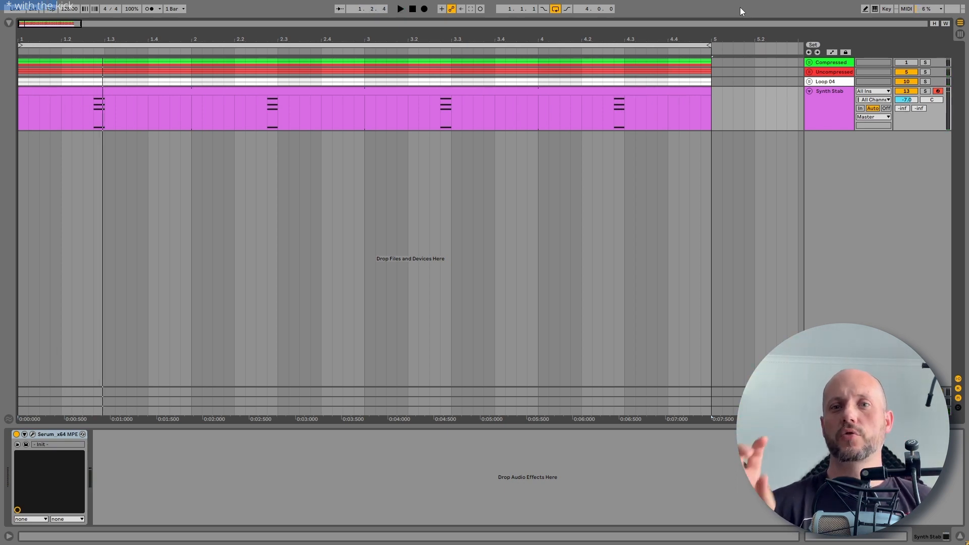
pyautogui.click(838, 59)
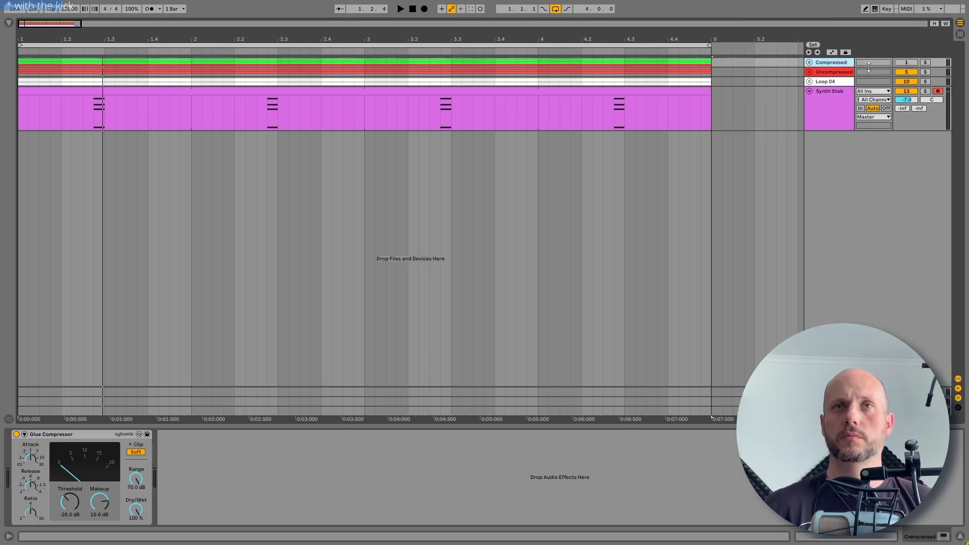
pyautogui.click(906, 62)
pyautogui.press('space')
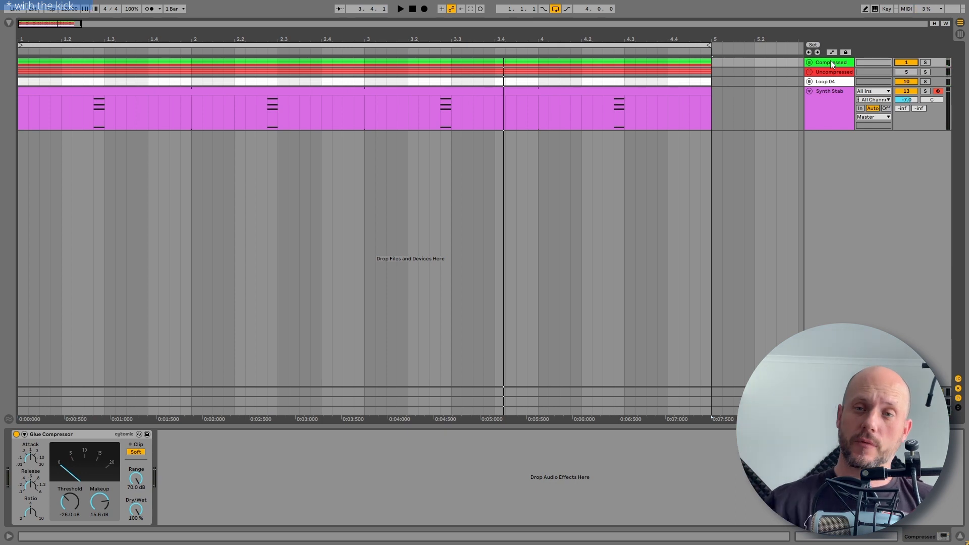
# Expand the Compressed group and lower the percussion and EEH_128 tops tracks together to -3.0 dB while auditioning
pyautogui.click(810, 62)
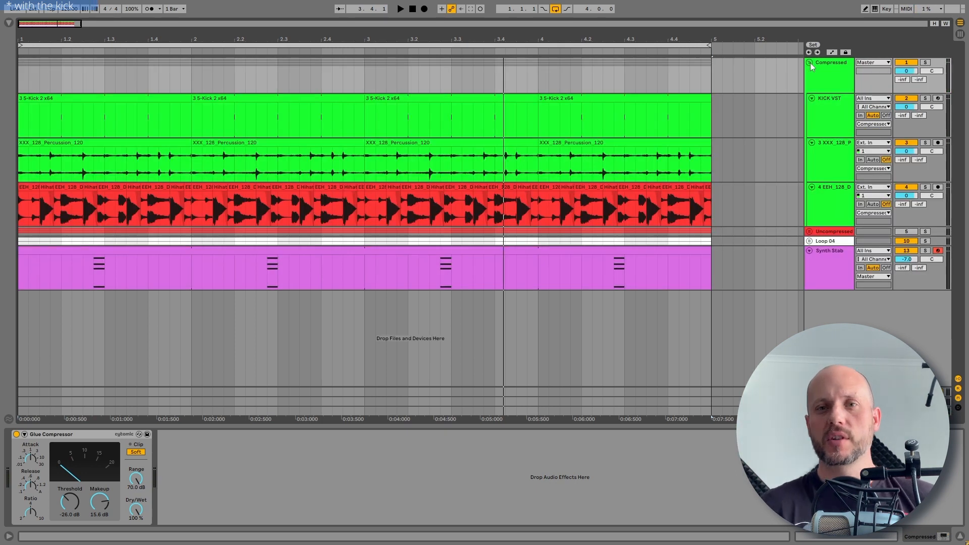
pyautogui.click(850, 155)
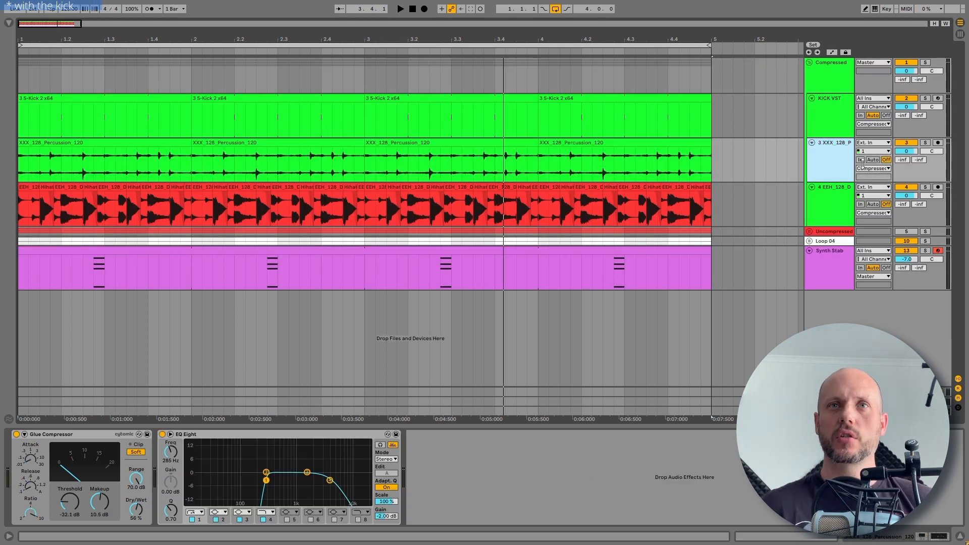
pyautogui.keyDown('shift'); pyautogui.click(829, 194); pyautogui.keyUp('shift')
pyautogui.moveTo(907, 196); pyautogui.dragTo(907, 205)
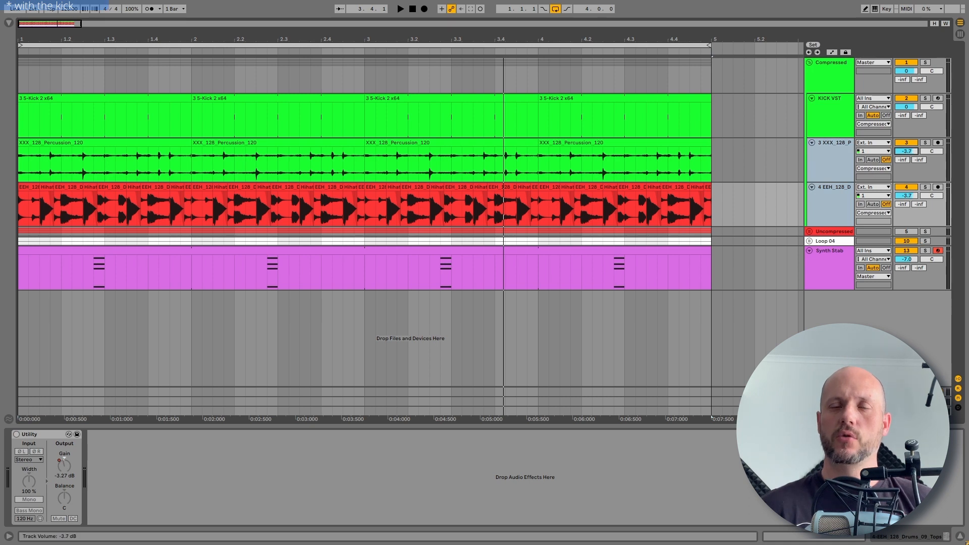
pyautogui.press('space')
pyautogui.moveTo(907, 151); pyautogui.dragTo(907, 158)
pyautogui.press('space')
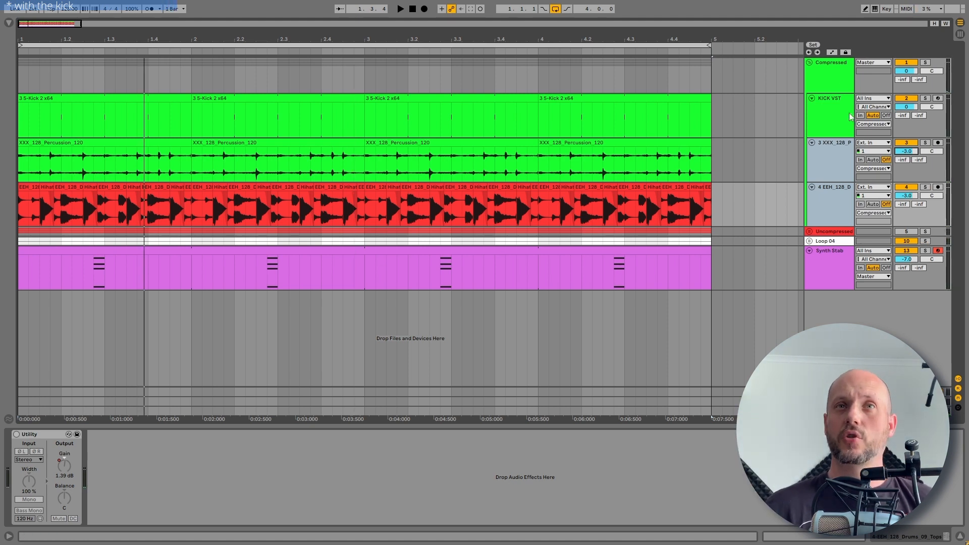
# Set the Dry/Wet of the Glue Compressor on the Compressed group to 48 %
pyautogui.click(840, 80)
pyautogui.click(70, 435)
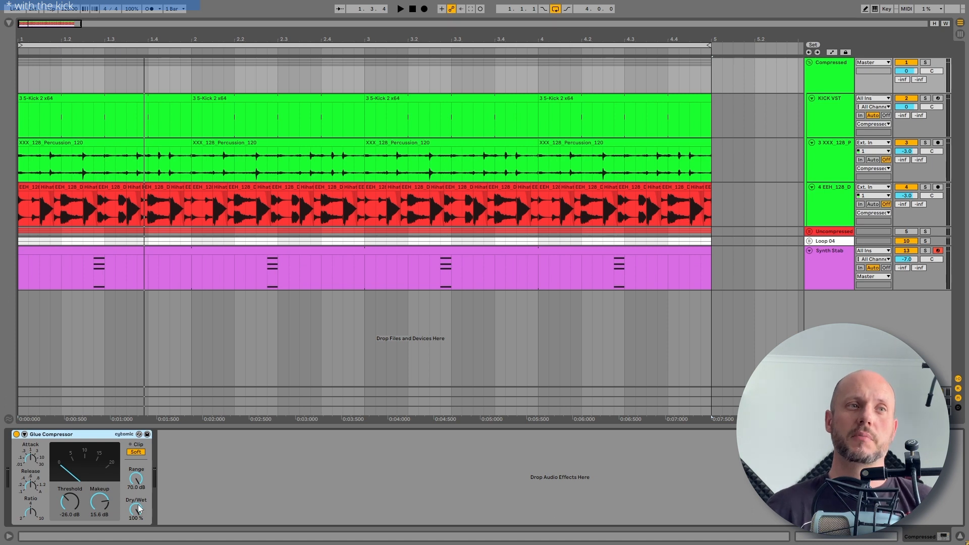
pyautogui.moveTo(139, 508); pyautogui.dragTo(138, 528)
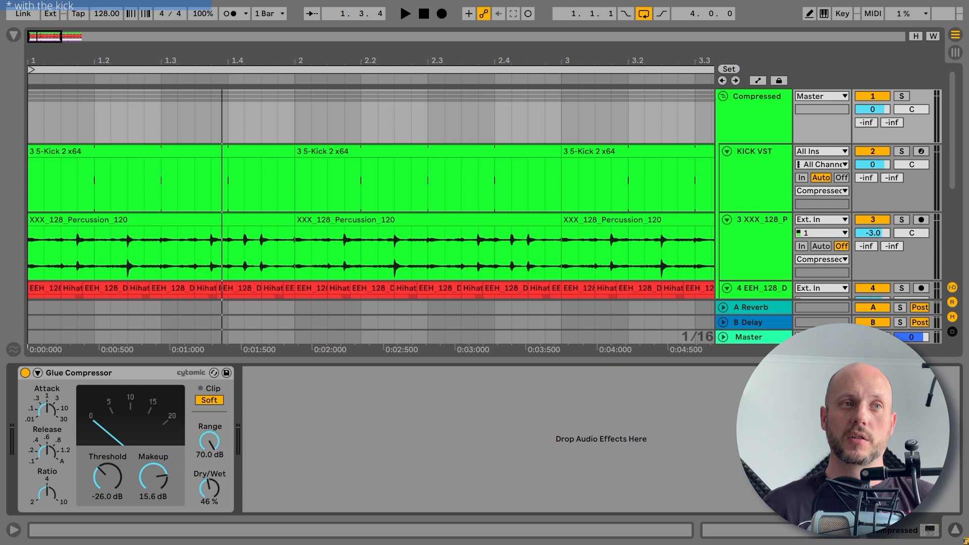
pyautogui.click(129, 370)
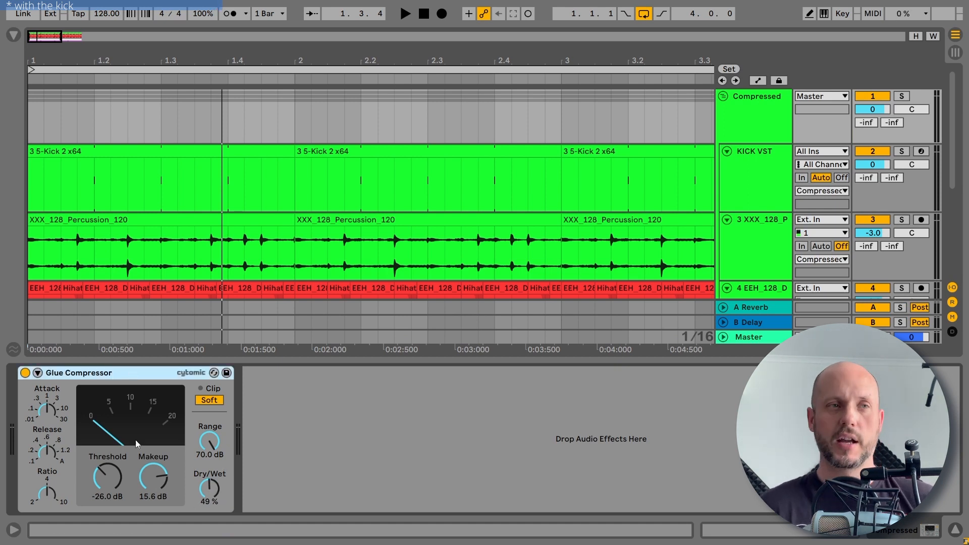
pyautogui.moveTo(211, 470); pyautogui.dragTo(212, 475)
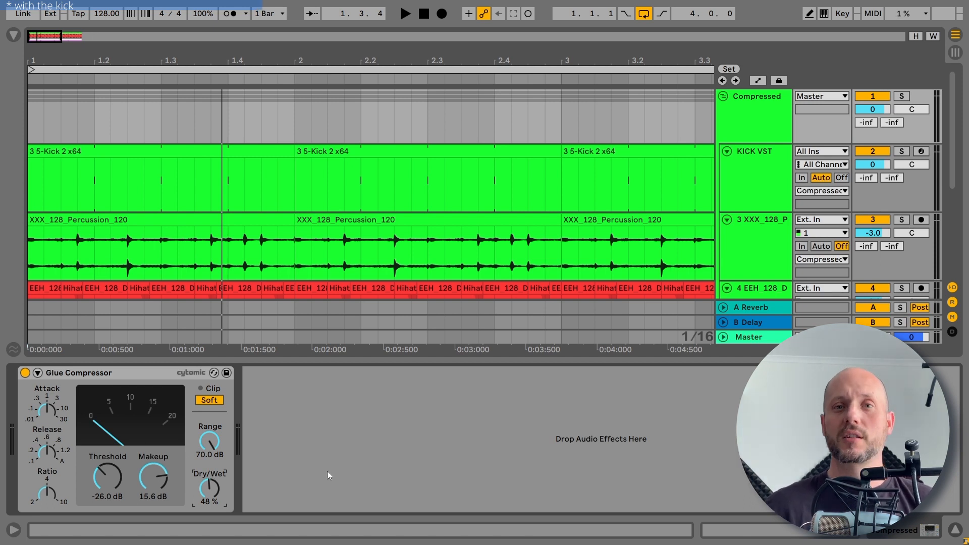
# Add the Max for Live device Carver and a Saturator between EQ Eight and the Limiter on the KICK VST track
pyautogui.click(750, 174)
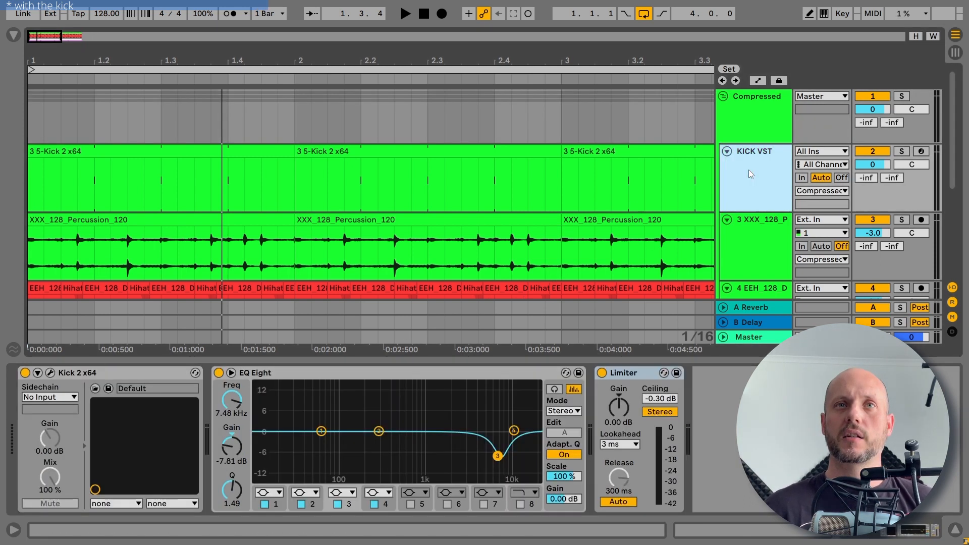
pyautogui.click(13, 37)
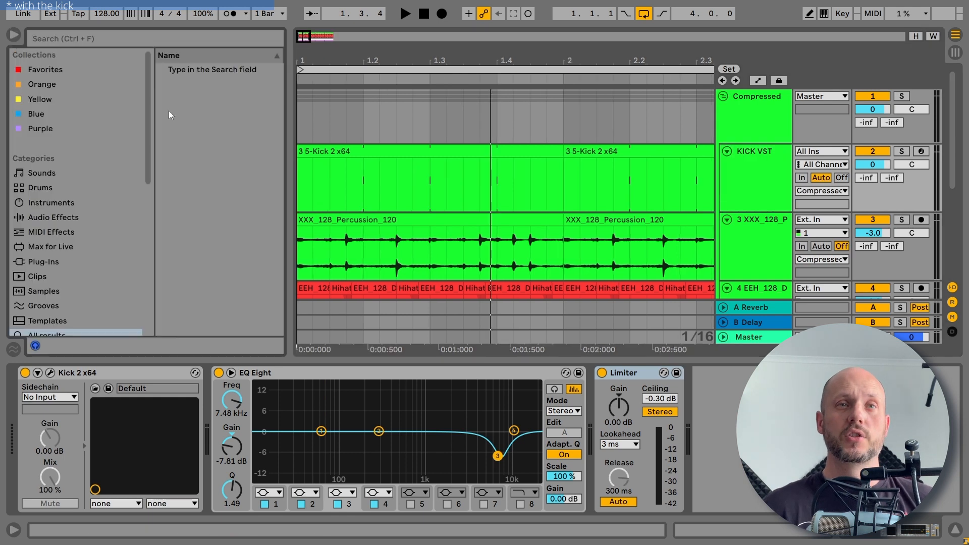
pyautogui.click(58, 234)
pyautogui.click(53, 246)
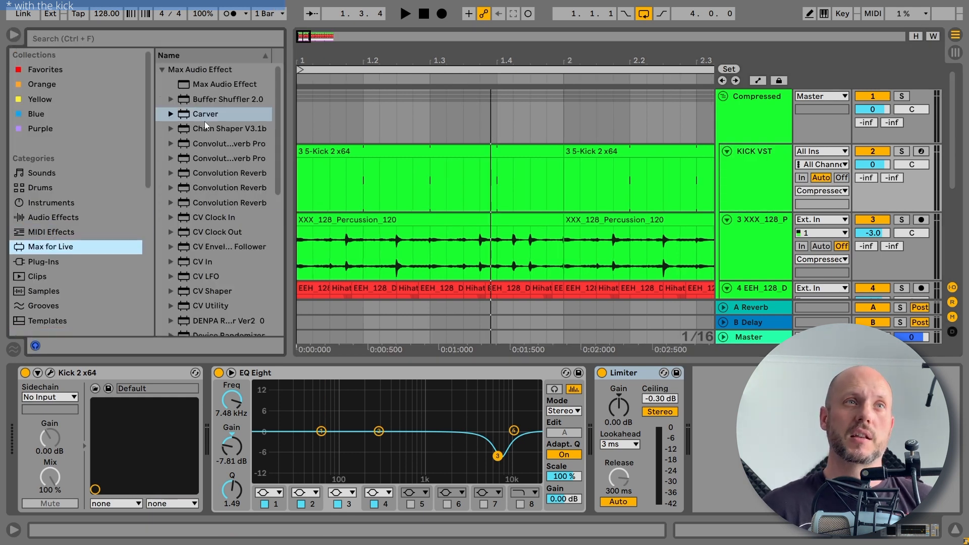
pyautogui.moveTo(205, 124); pyautogui.dragTo(545, 442)
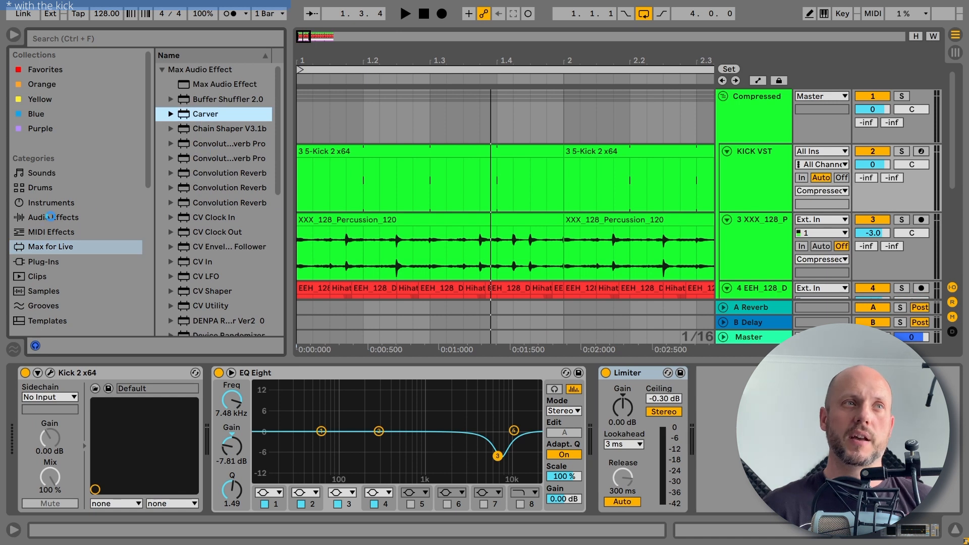
pyautogui.click(51, 218)
pyautogui.moveTo(211, 217); pyautogui.dragTo(787, 439)
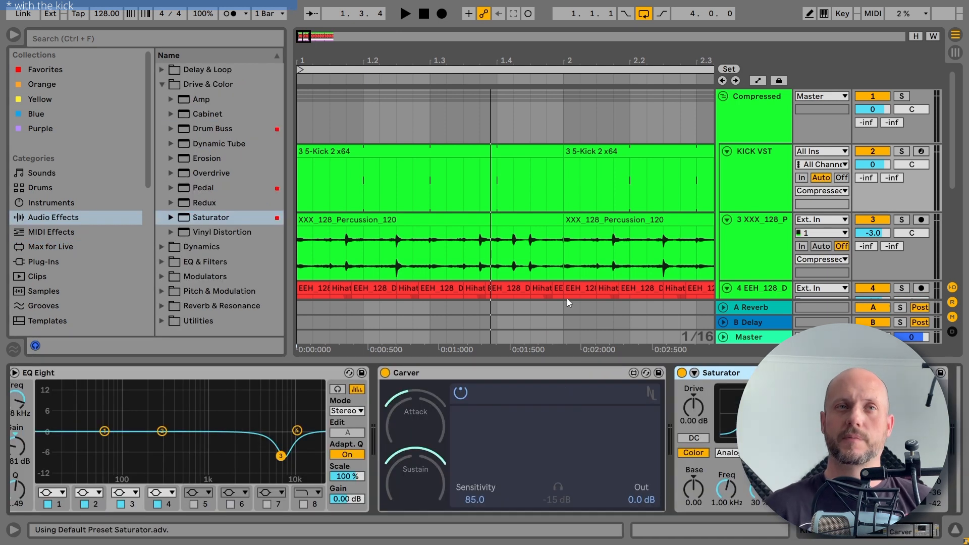
# Solo the KICK VST track and set Carver's Attack to about 22 while listening to the kick
pyautogui.click(902, 151)
pyautogui.press('space')
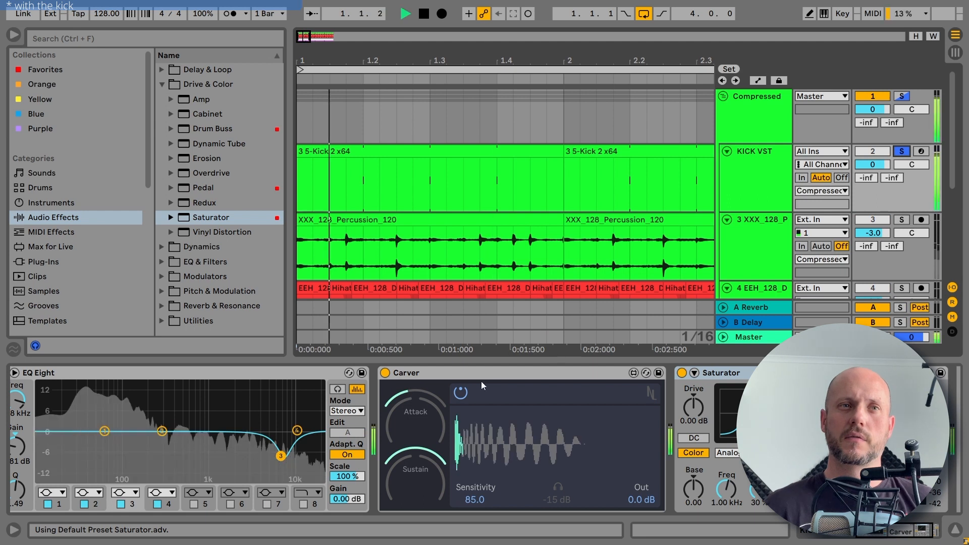
pyautogui.moveTo(401, 394); pyautogui.dragTo(424, 410)
pyautogui.press('space')
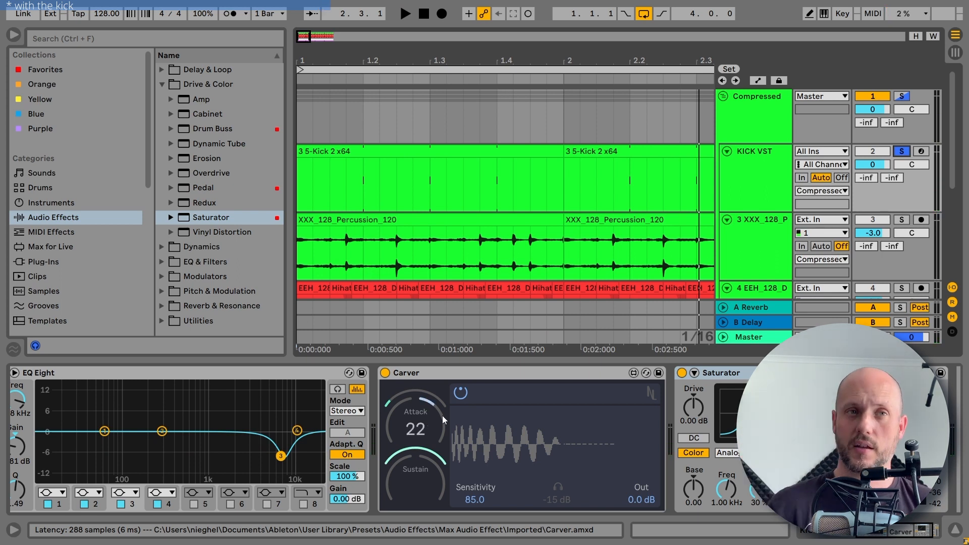
pyautogui.press('space')
pyautogui.moveTo(442, 416); pyautogui.dragTo(442, 417)
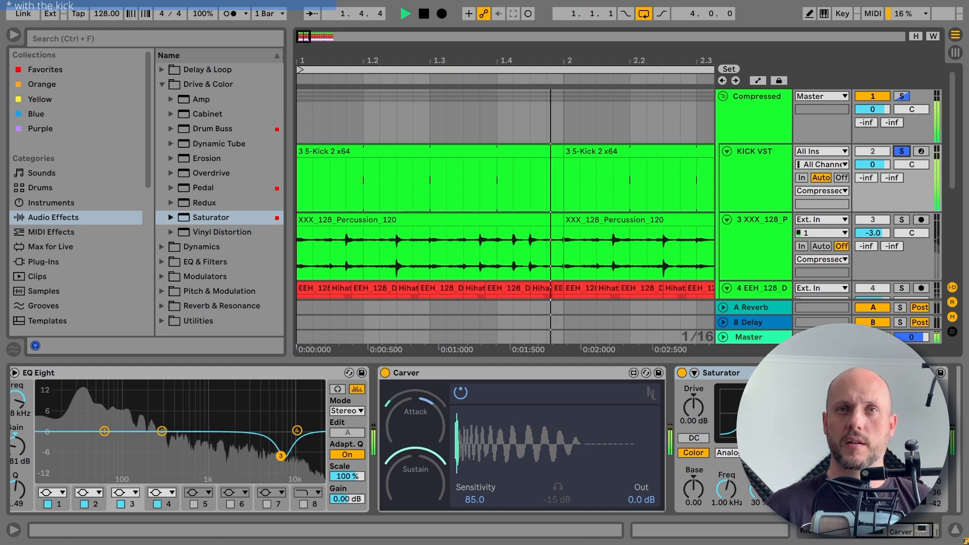
pyautogui.press('space')
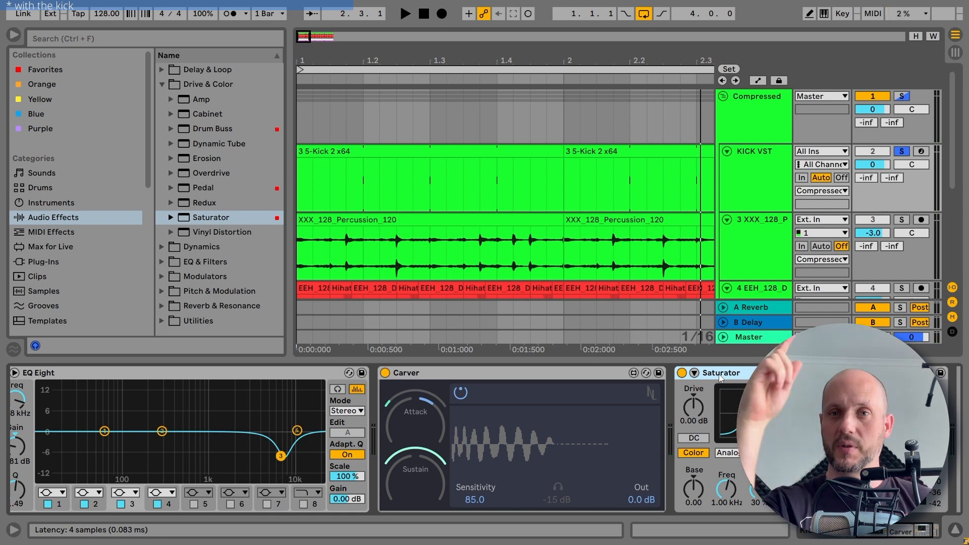
pyautogui.press('space')
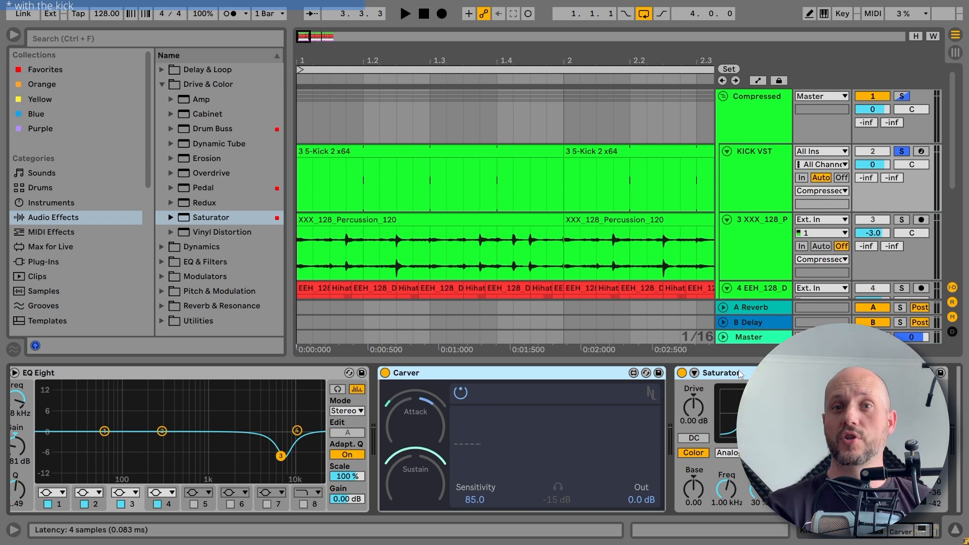
# Turn the Compressed group's Glue Compressor back on and raise its Dry/Wet to 71 % during playback
pyautogui.click(760, 121)
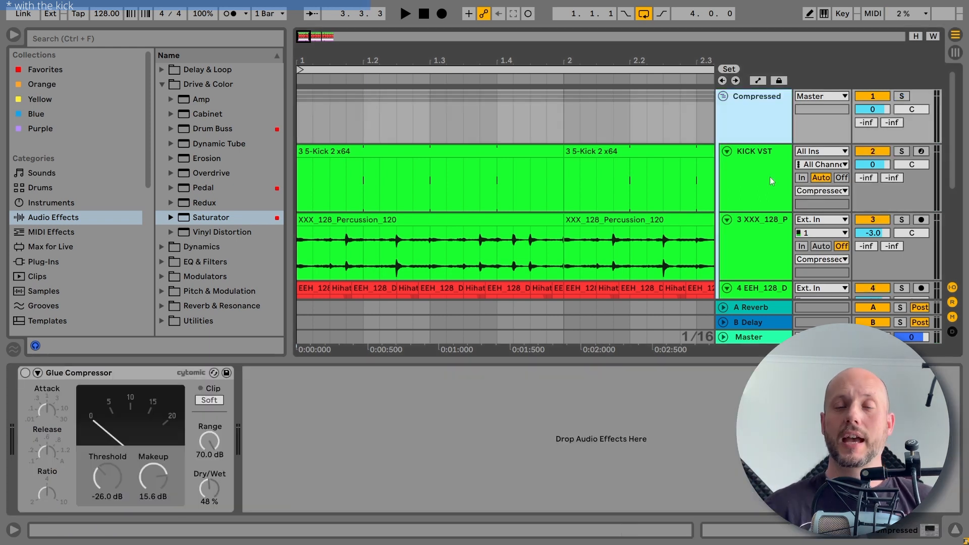
pyautogui.click(99, 375)
pyautogui.click(25, 374)
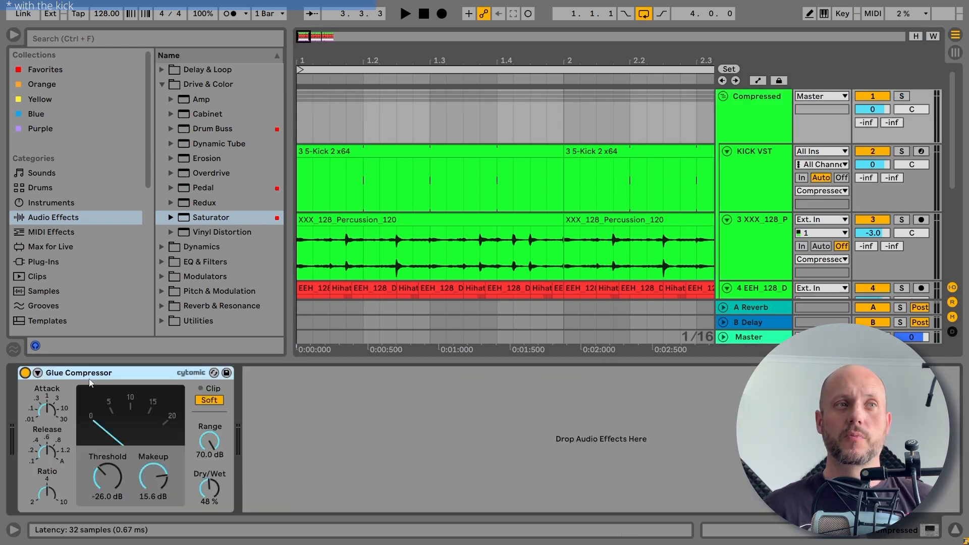
pyautogui.click(756, 117)
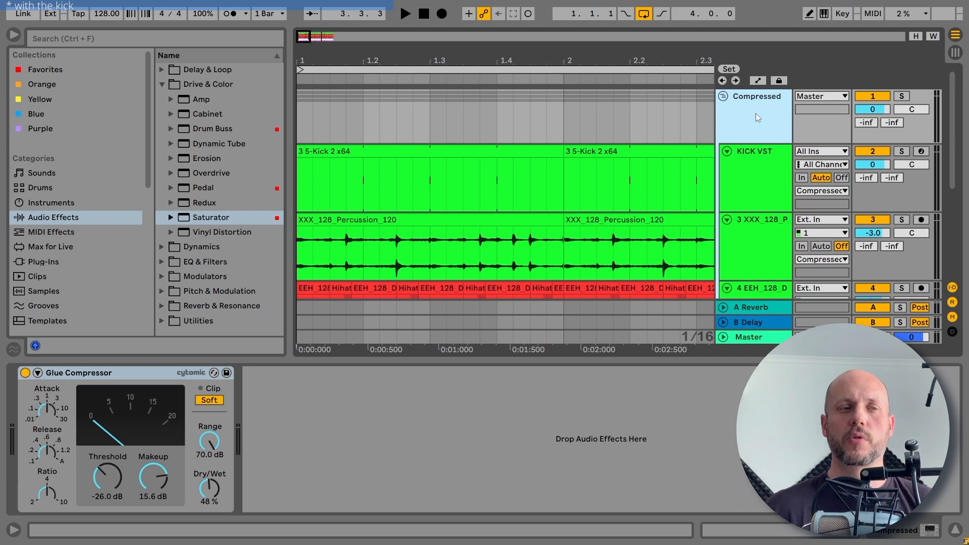
pyautogui.click(205, 501)
pyautogui.press('space')
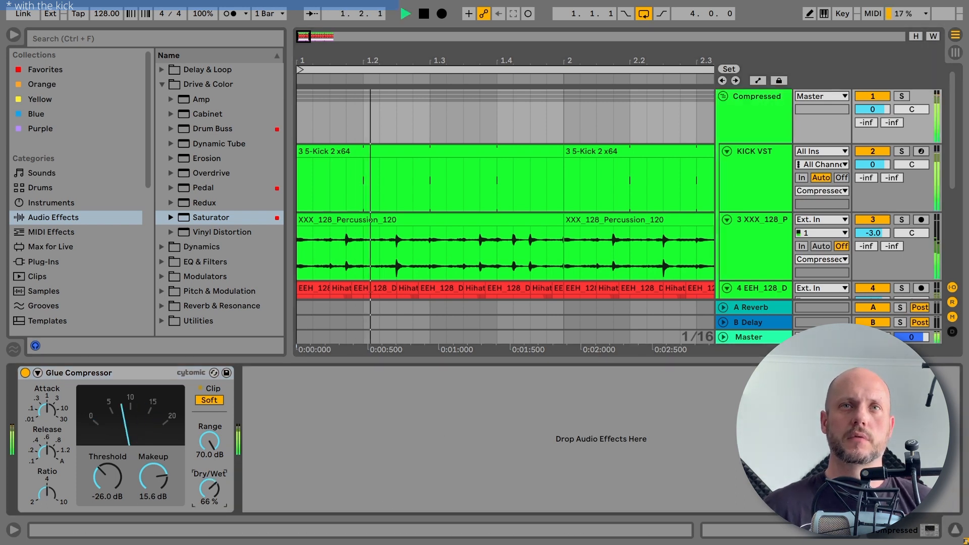
# Compare the compressed drum mix with the KICK VST track muted and with it active again
pyautogui.click(873, 150)
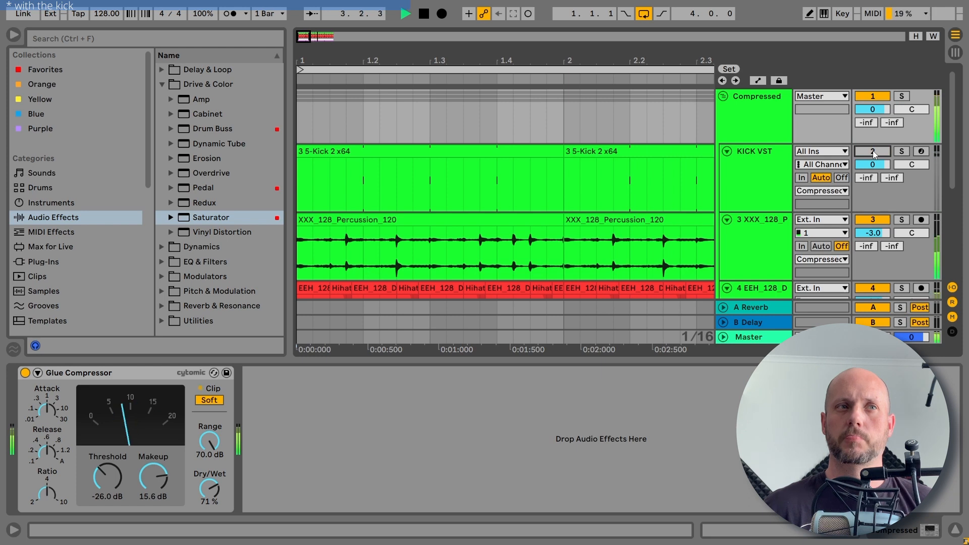
pyautogui.press('space')
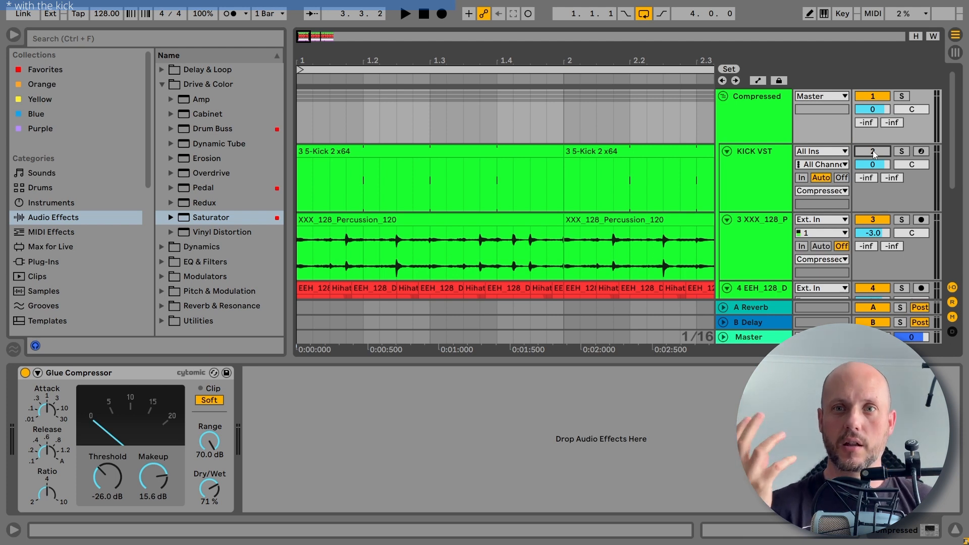
pyautogui.click(874, 150)
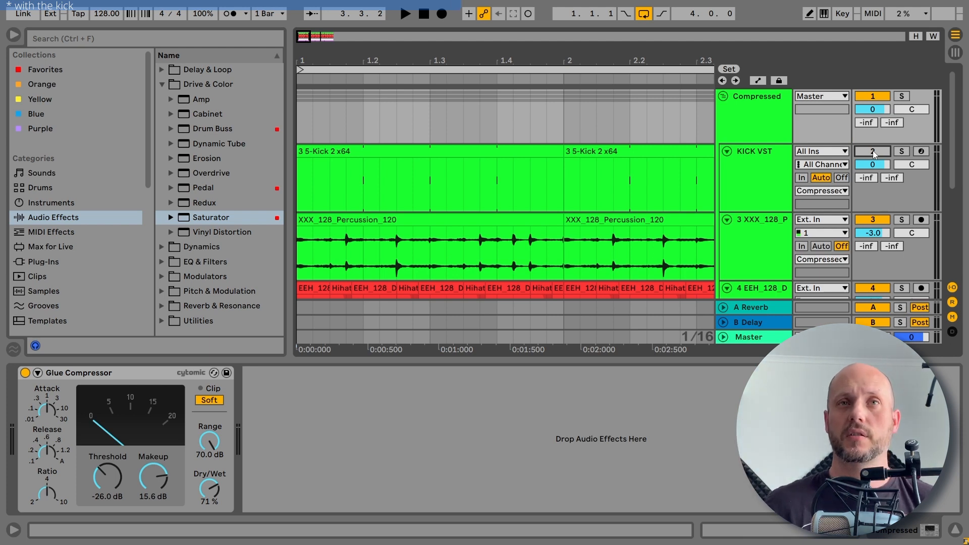
pyautogui.press('space')
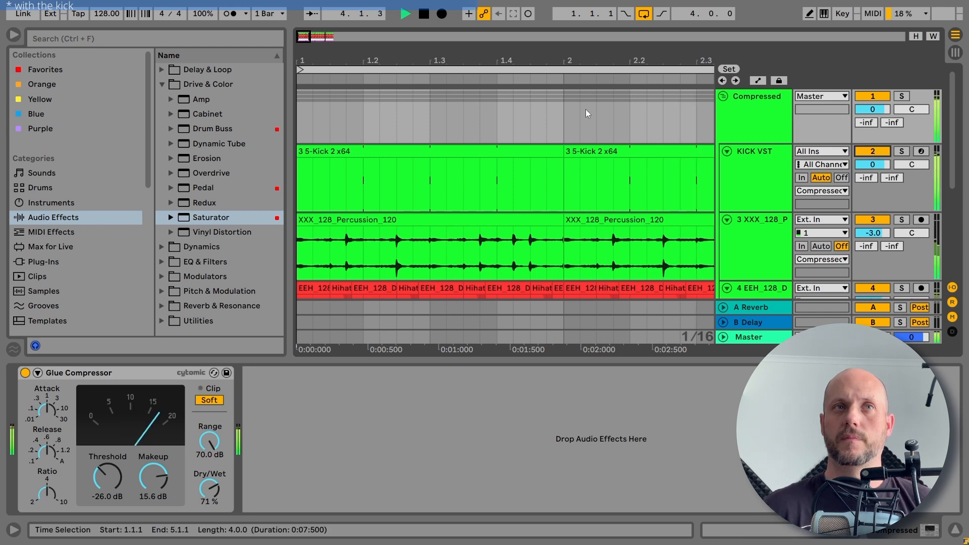
pyautogui.moveTo(521, 60); pyautogui.dragTo(522, 10)
pyautogui.press('space')
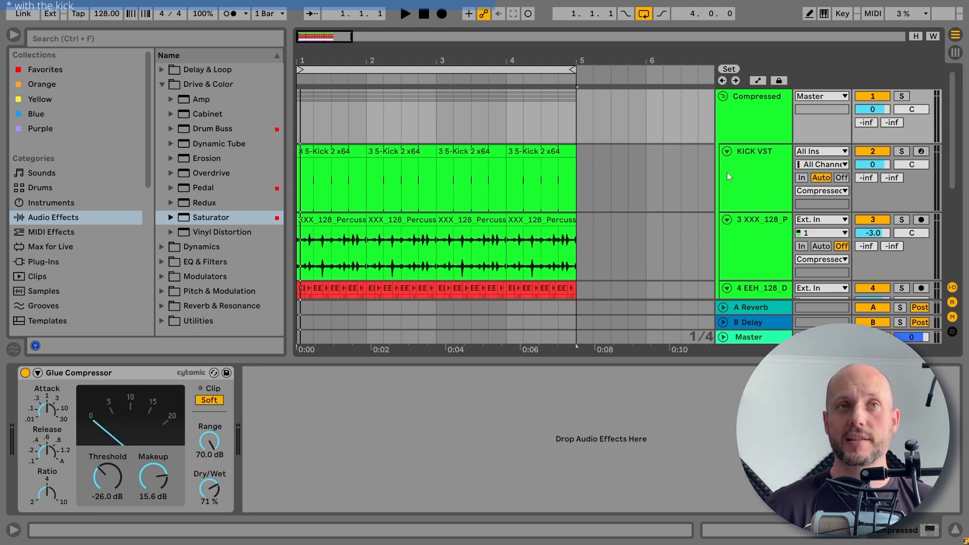
# Check the percussion and kick tracks' effect chains, and solo the EEH_128 tops track to audition its open hi-hats
pyautogui.click(743, 232)
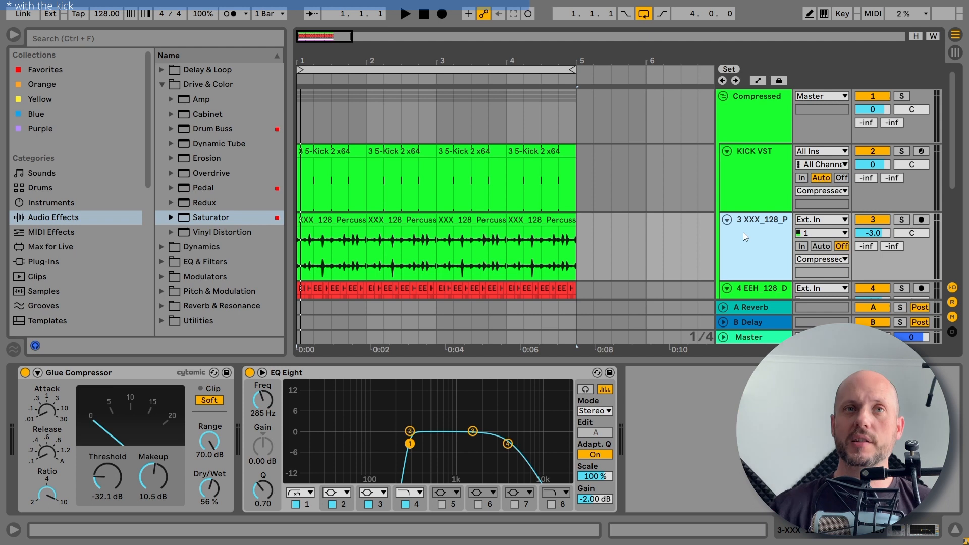
pyautogui.click(757, 157)
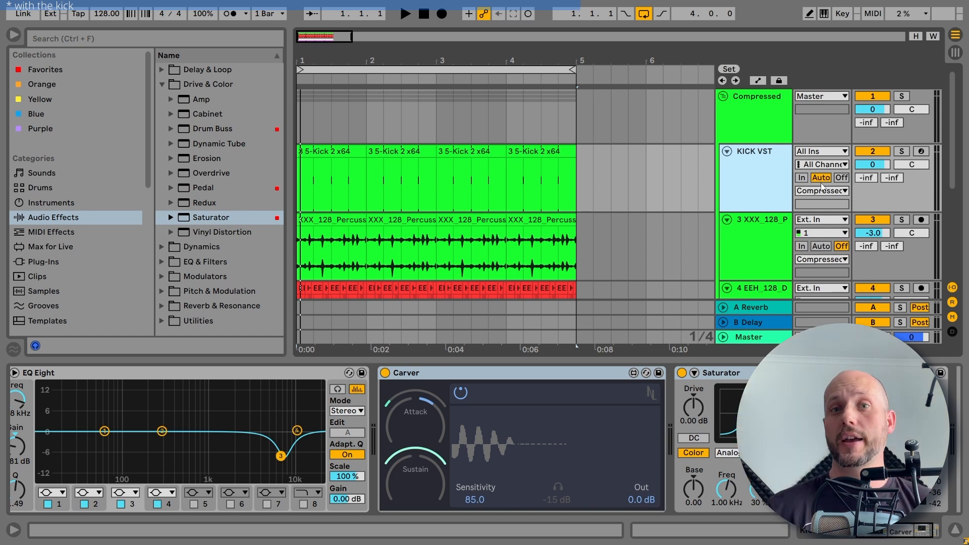
pyautogui.scroll(-3, 783, 194)
pyautogui.scroll(-1, 738, 202)
pyautogui.click(737, 199)
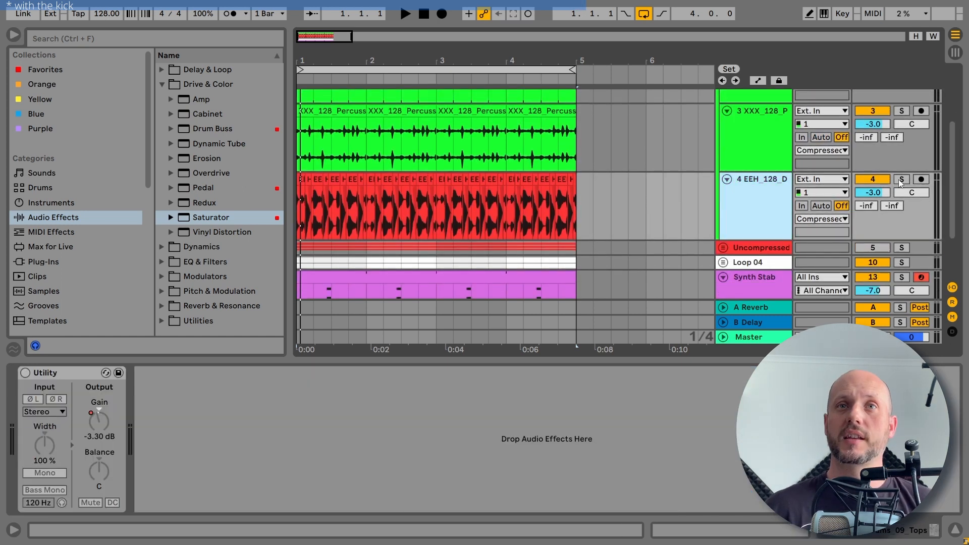
pyautogui.click(901, 180)
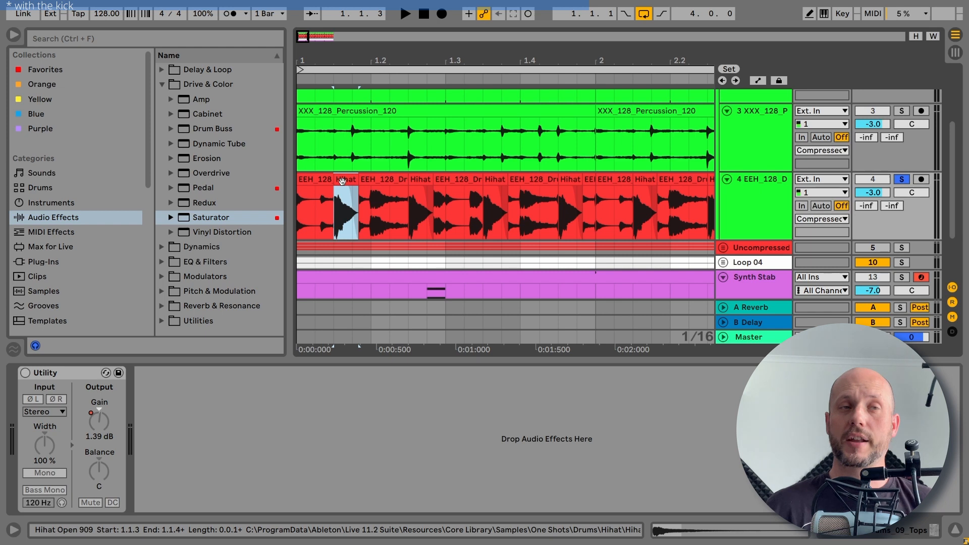
pyautogui.press('space')
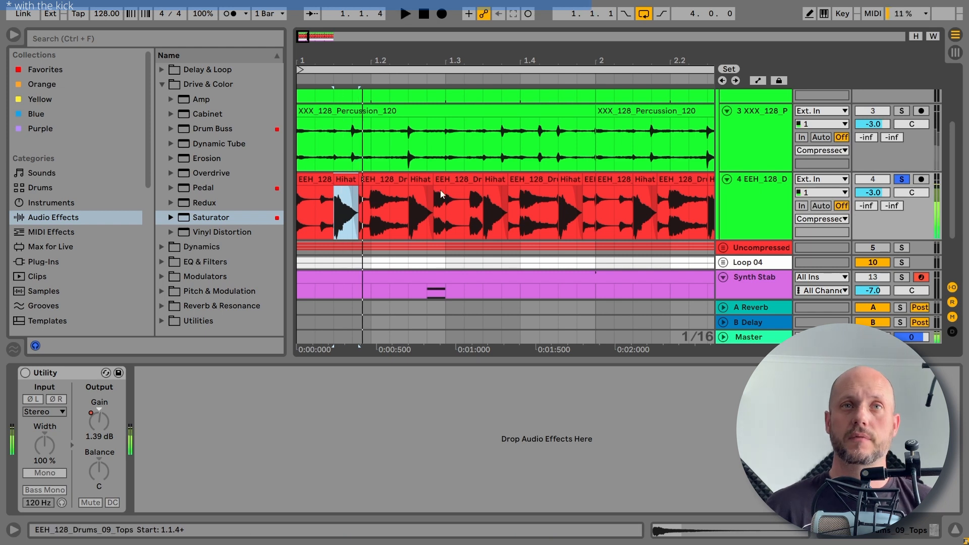
# Bypass the Compressed group's Glue Compressor and audition the Hihat Open 909 clip on the soloed EEH_128 tops track
pyautogui.scroll(3, 748, 187)
pyautogui.click(27, 375)
pyautogui.scroll(-5, 439, 156)
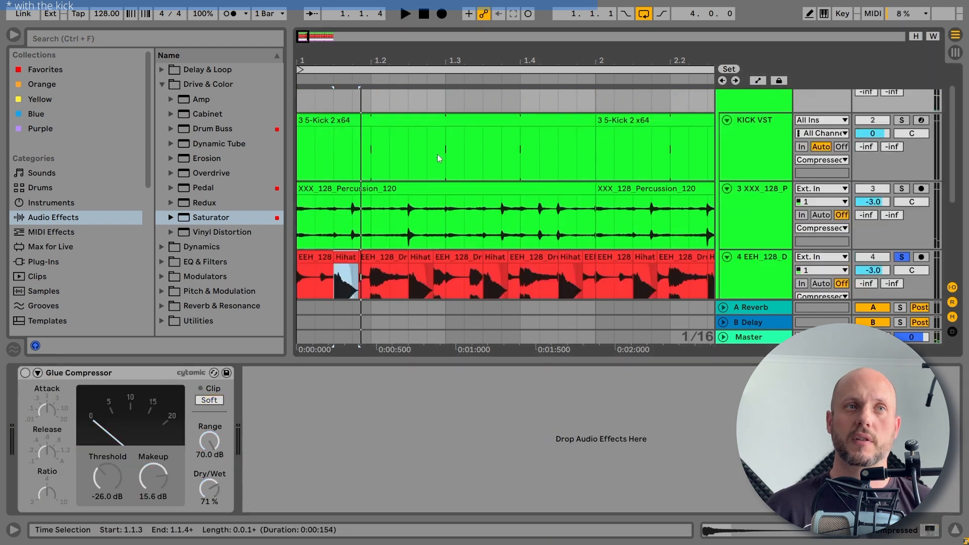
pyautogui.click(339, 117)
pyautogui.press('space')
pyautogui.press('space')
pyautogui.press('space')
pyautogui.press('space')
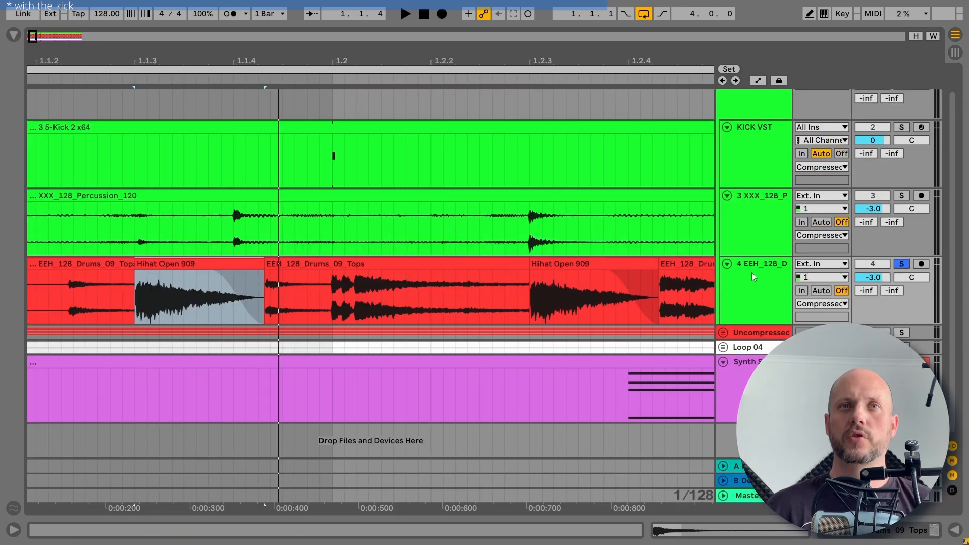
# Insert an audio track below the EEH_128 tops track and load a Glue Compressor onto the tops track
pyautogui.click(752, 272)
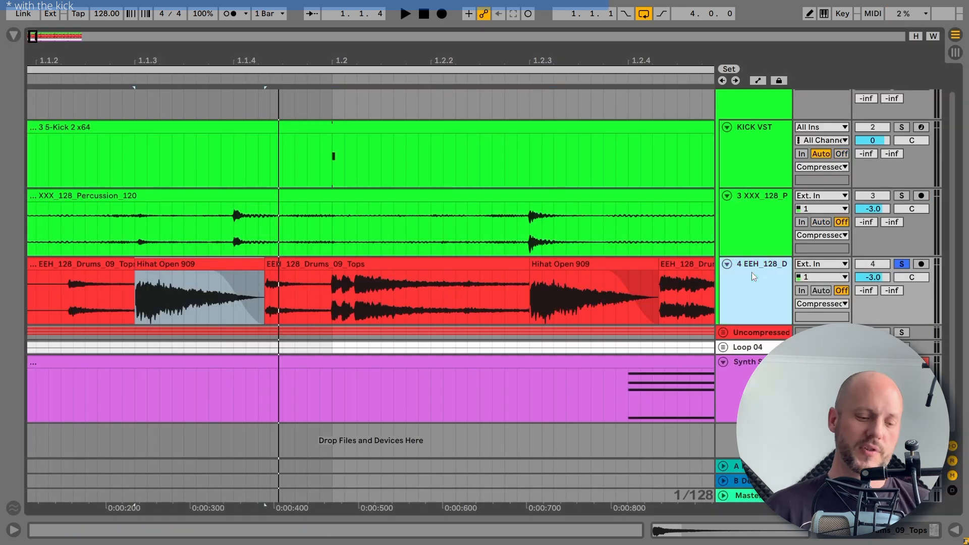
pyautogui.hotkey('ctrl', 't')
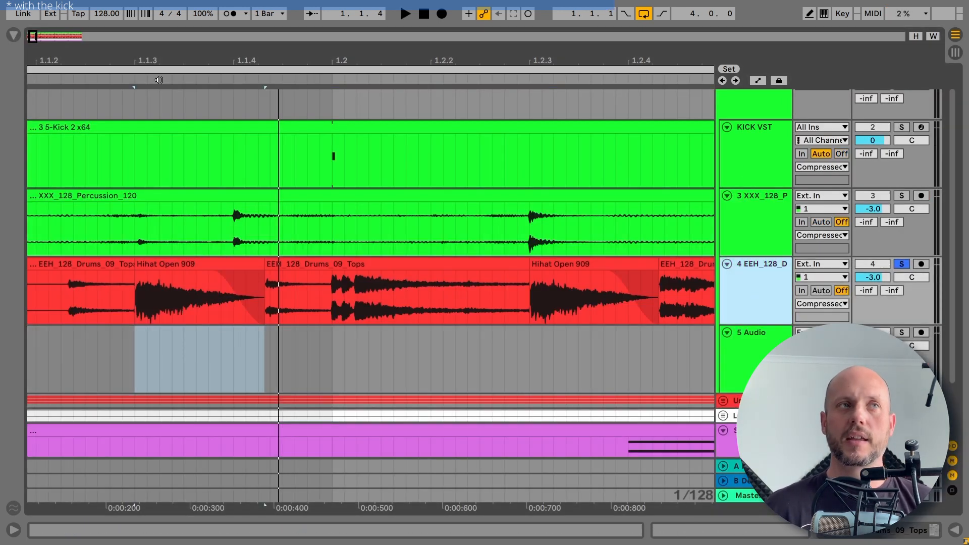
pyautogui.hotkey('ctrl', 'alt', 'b')
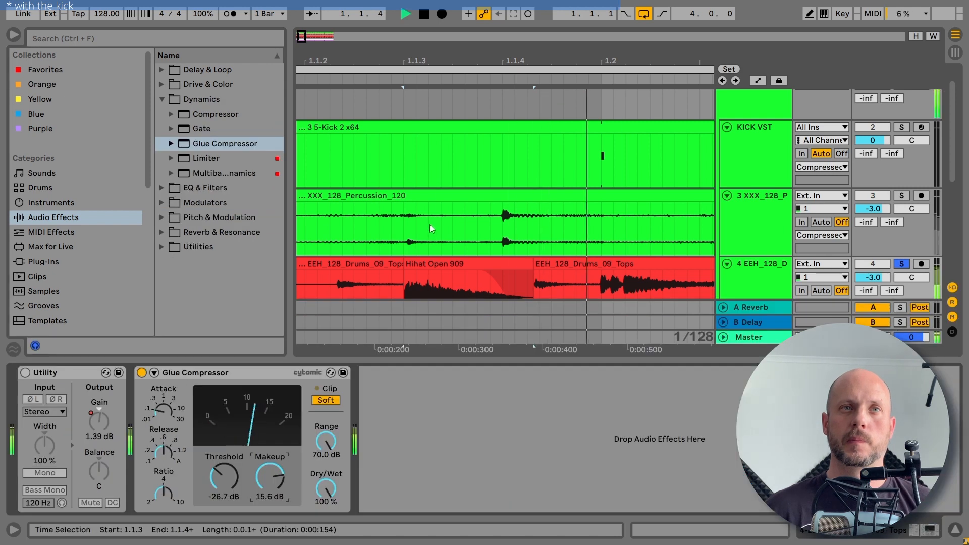
# Set the tops track's Glue Compressor to Threshold -32.4 dB, Makeup 17.5 dB and Ratio 10, adjust its Attack, and compare it bypassed and active
pyautogui.scroll(-2, 411, 245)
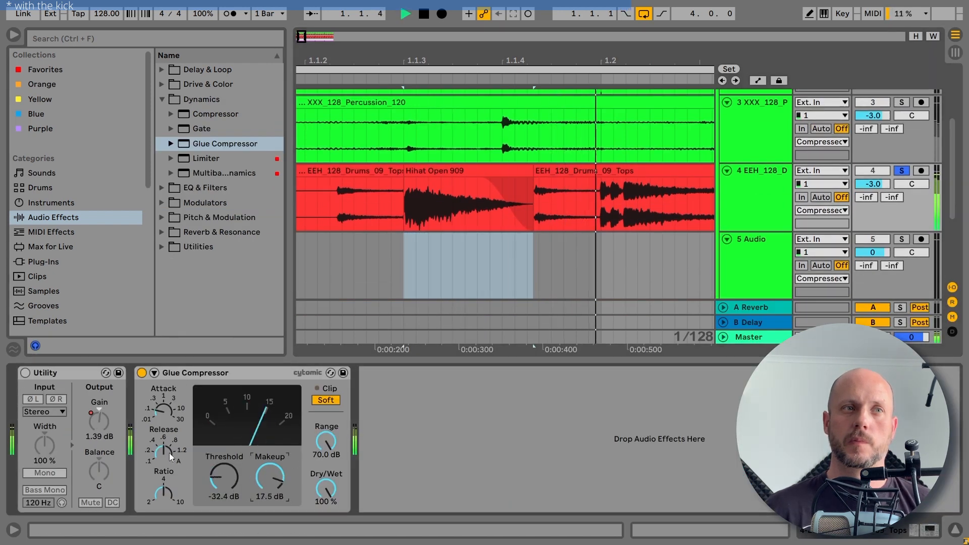
pyautogui.moveTo(163, 494); pyautogui.dragTo(163, 475)
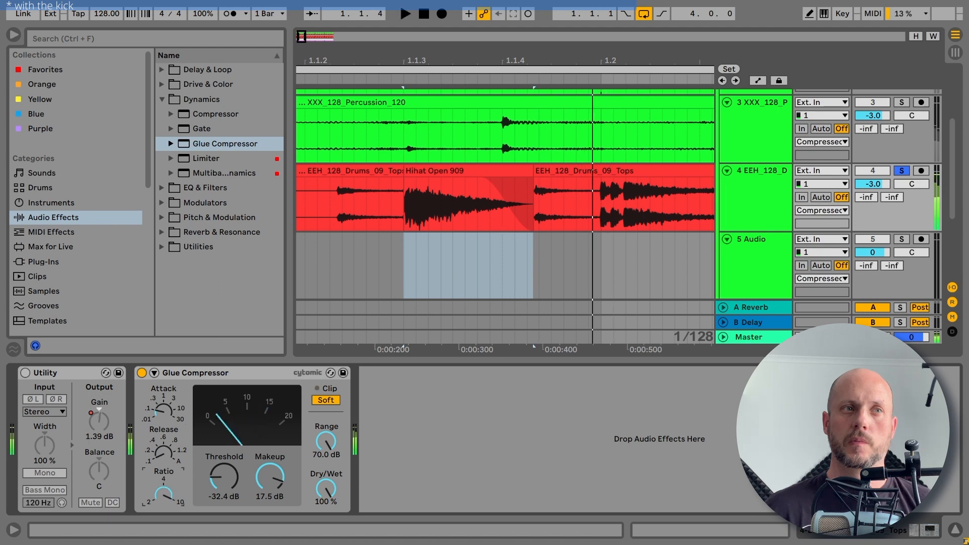
pyautogui.moveTo(164, 411)
pyautogui.mouseDown()
pyautogui.moveTo(163, 386)
pyautogui.moveTo(171, 425)
pyautogui.mouseUp()
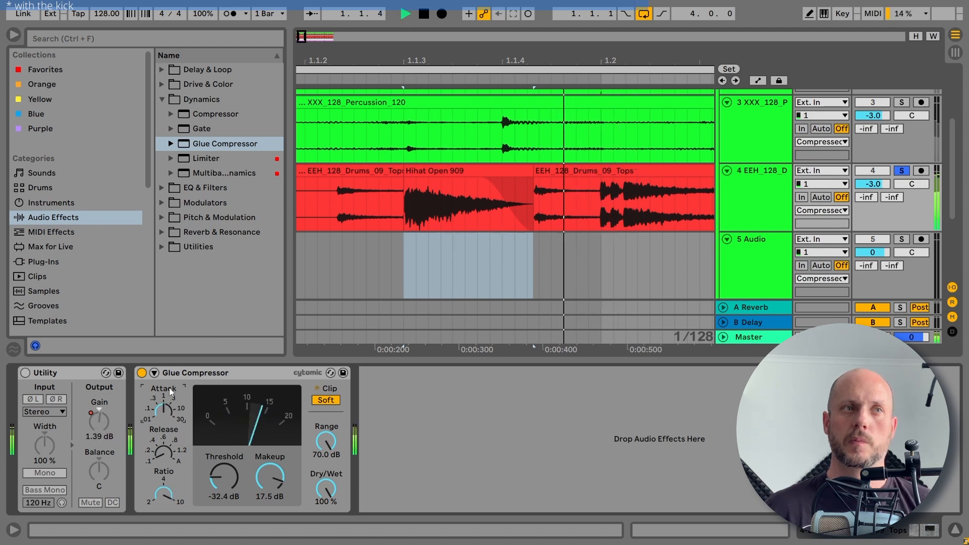
pyautogui.click(141, 373)
pyautogui.click(142, 373)
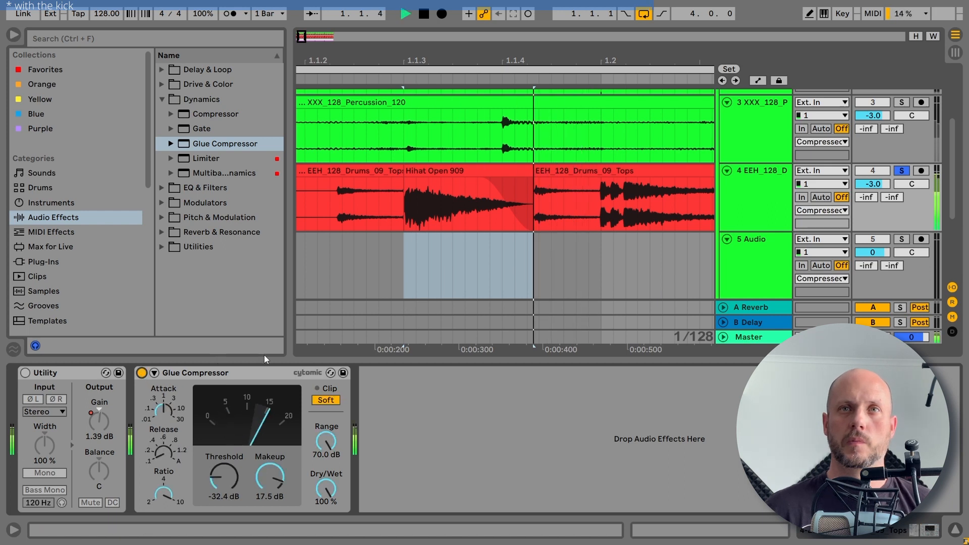
# Arm the new audio track with Resampling as its input and record the compressed open hi-hat into it
pyautogui.click(922, 241)
pyautogui.click(818, 240)
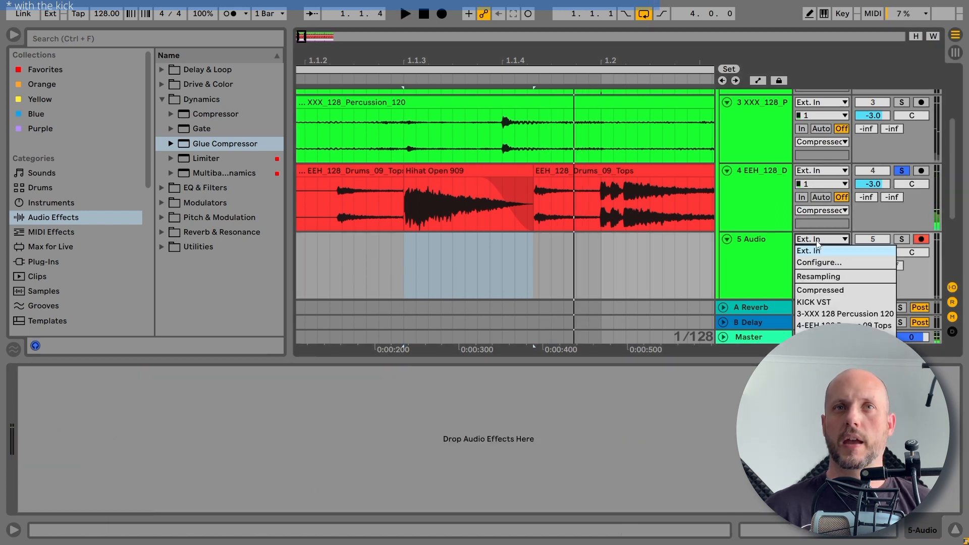
pyautogui.click(834, 281)
pyautogui.click(441, 14)
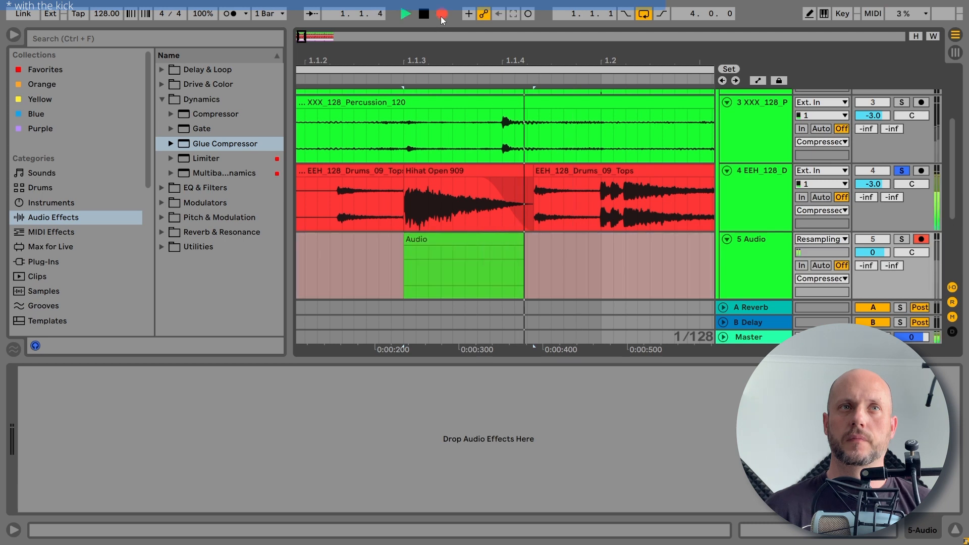
pyautogui.press('space')
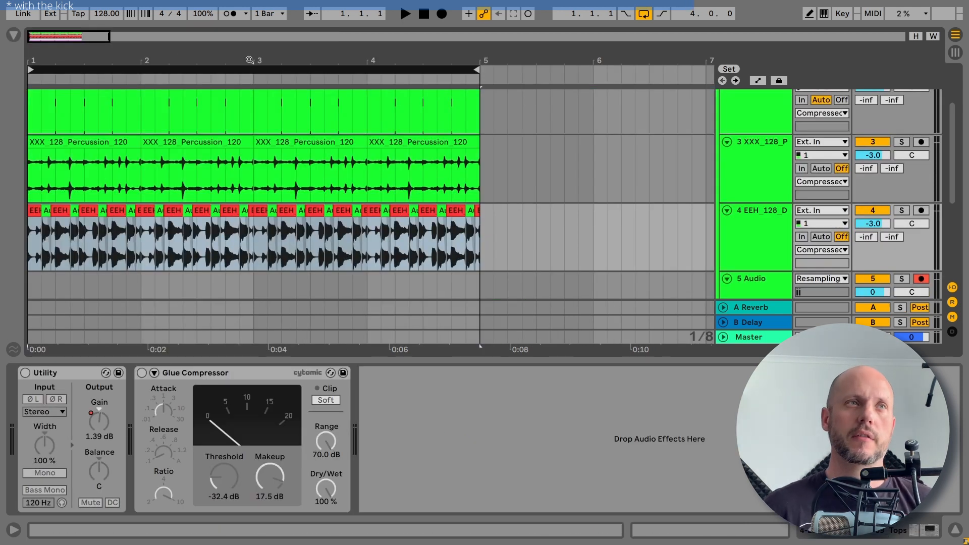
# Delete the Glue Compressor from the EEH_128 tops track and show the automation lanes in the arrangement
pyautogui.moveTo(47, 54)
pyautogui.mouseDown()
pyautogui.moveTo(47, 146)
pyautogui.moveTo(49, 64)
pyautogui.mouseUp()
pyautogui.click(955, 532)
pyautogui.scroll(3, 762, 176)
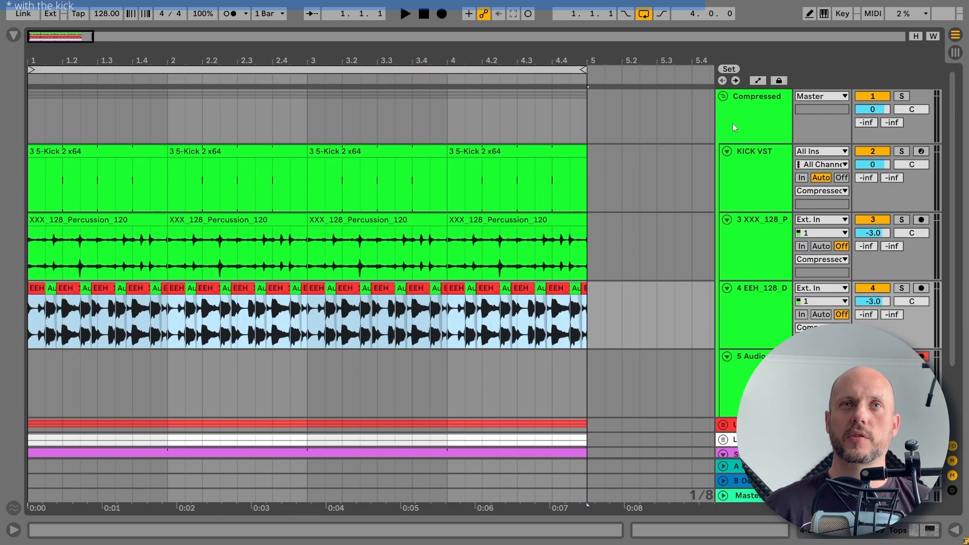
pyautogui.doubleClick(732, 123)
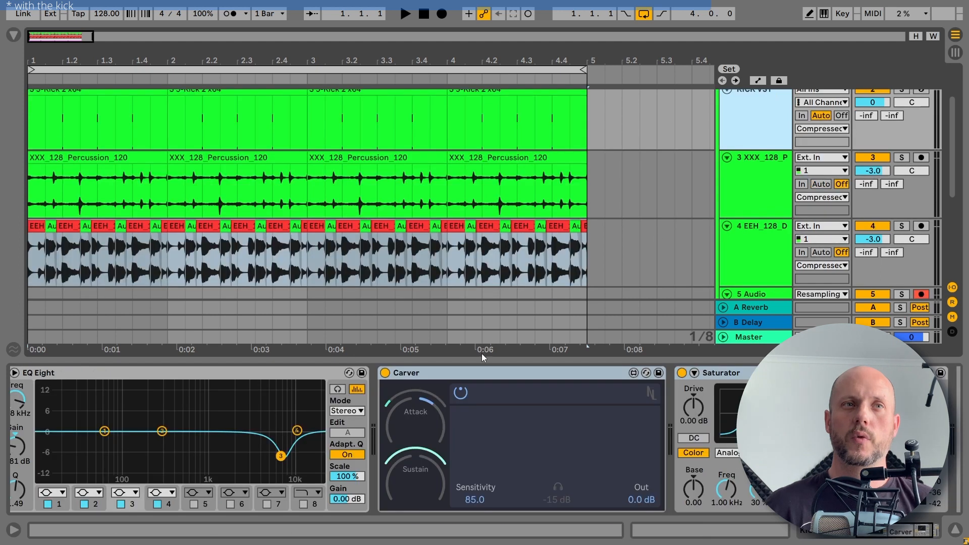
pyautogui.scroll(-2, 737, 225)
pyautogui.click(761, 220)
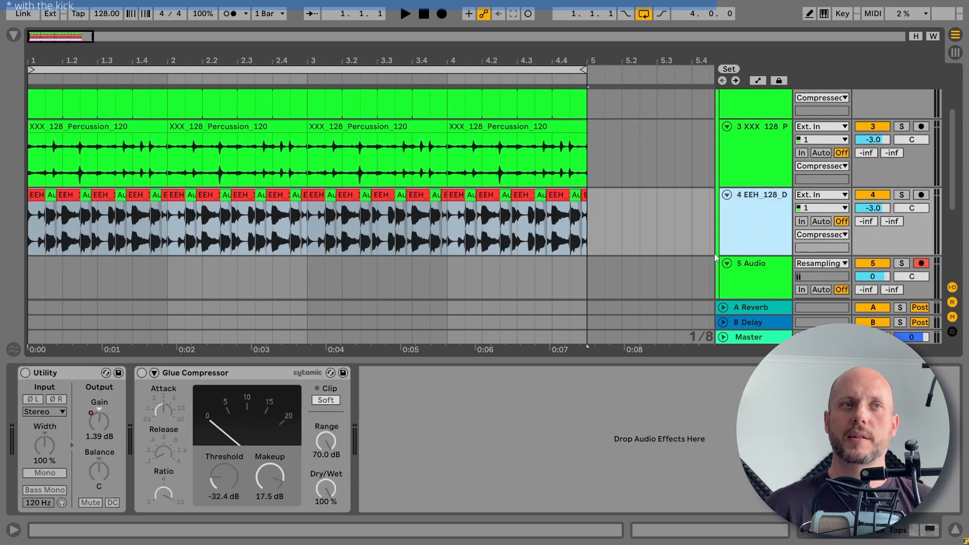
pyautogui.click(216, 373)
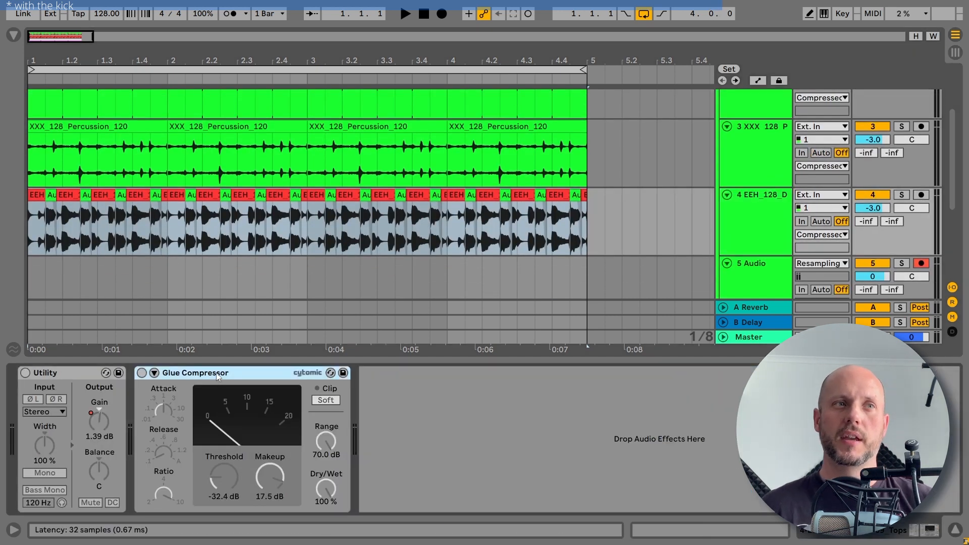
pyautogui.press('Delete')
pyautogui.press('a')
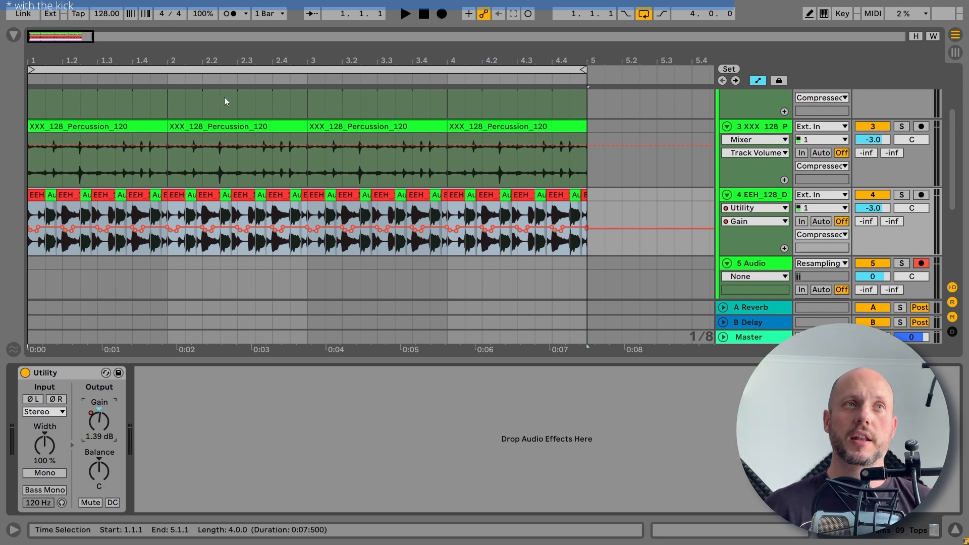
# Select the whole four-bar arrangement and listen to the Compressed drum group with the resampled hi-hats in place
pyautogui.hotkey('ctrl', 'a')
pyautogui.press('space')
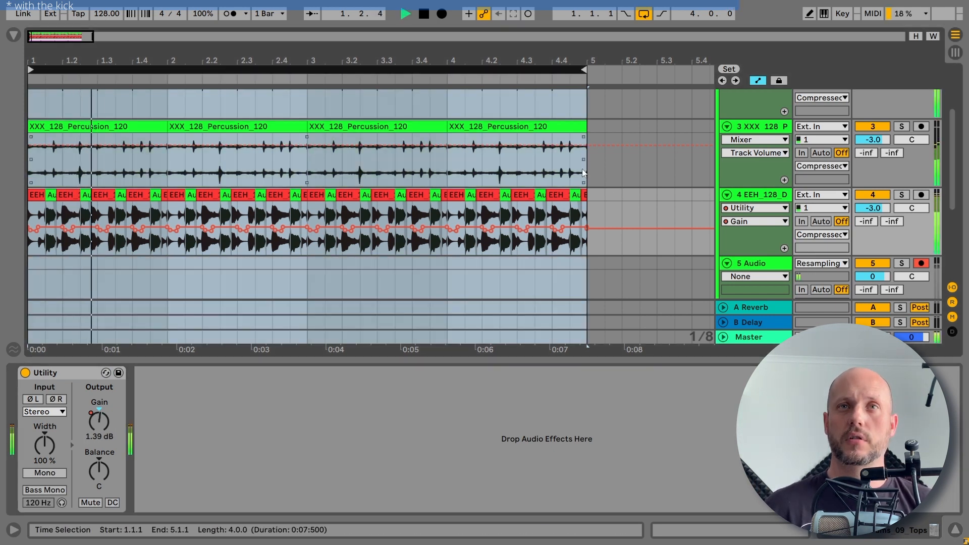
pyautogui.click(955, 530)
pyautogui.scroll(3, 772, 175)
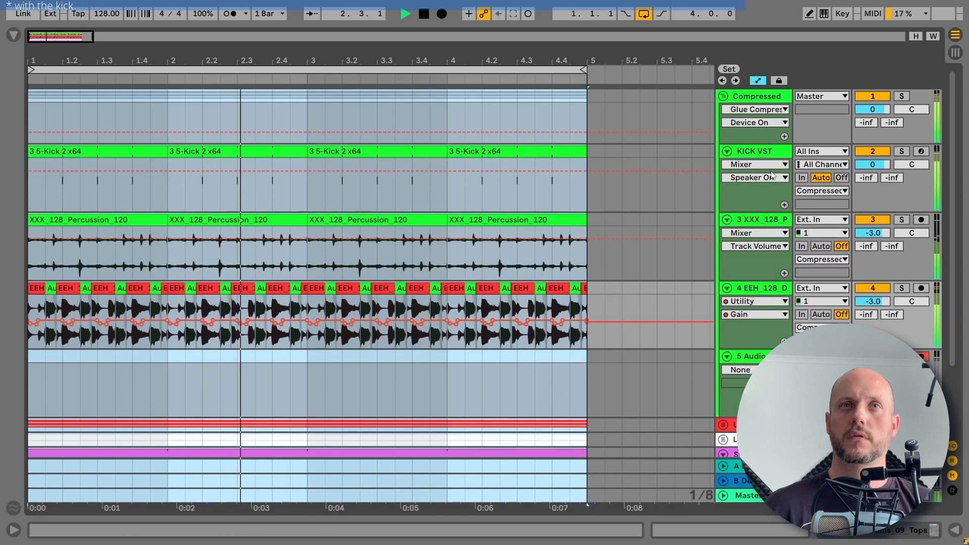
pyautogui.click(755, 97)
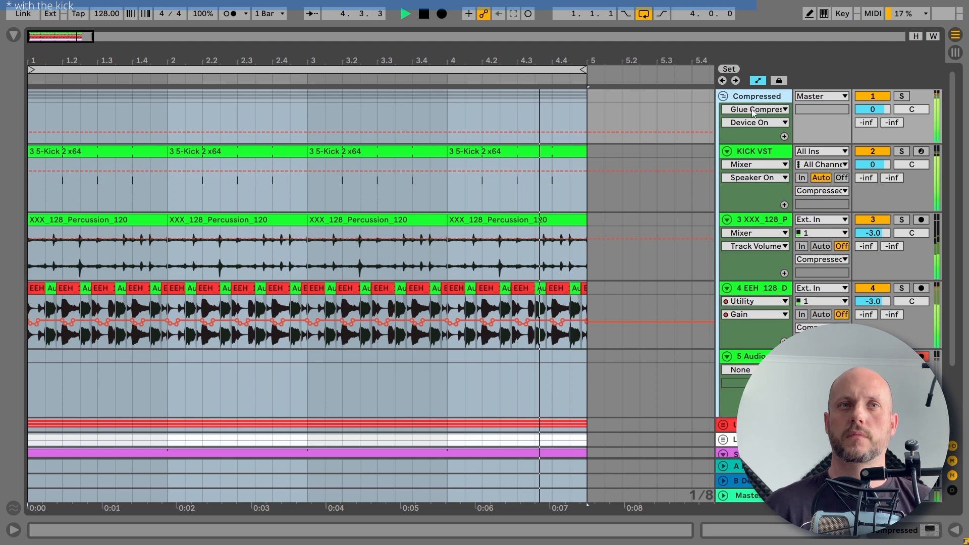
pyautogui.press('space')
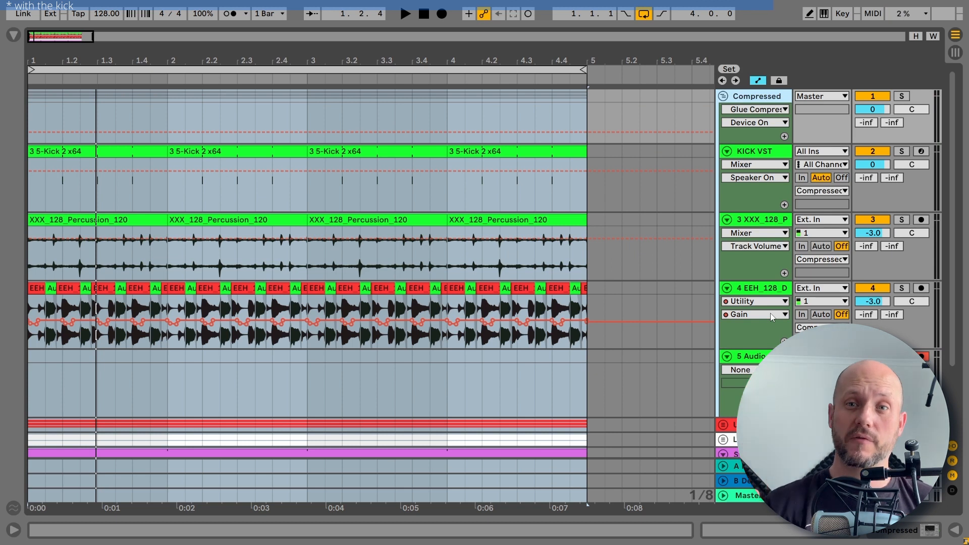
# Play the loop while muting and unmuting the KICK VST track twice to hear how the kick drives the compression
pyautogui.click(653, 176)
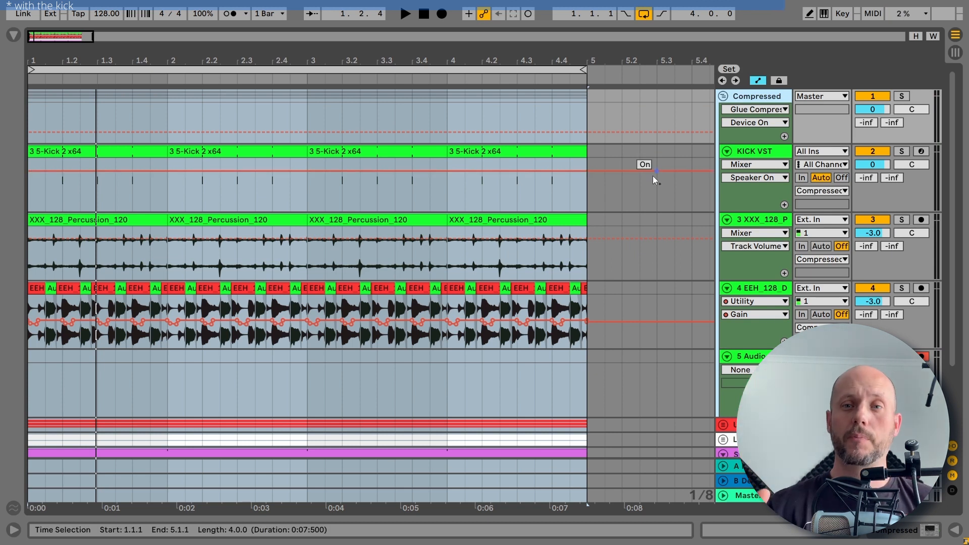
pyautogui.press('space')
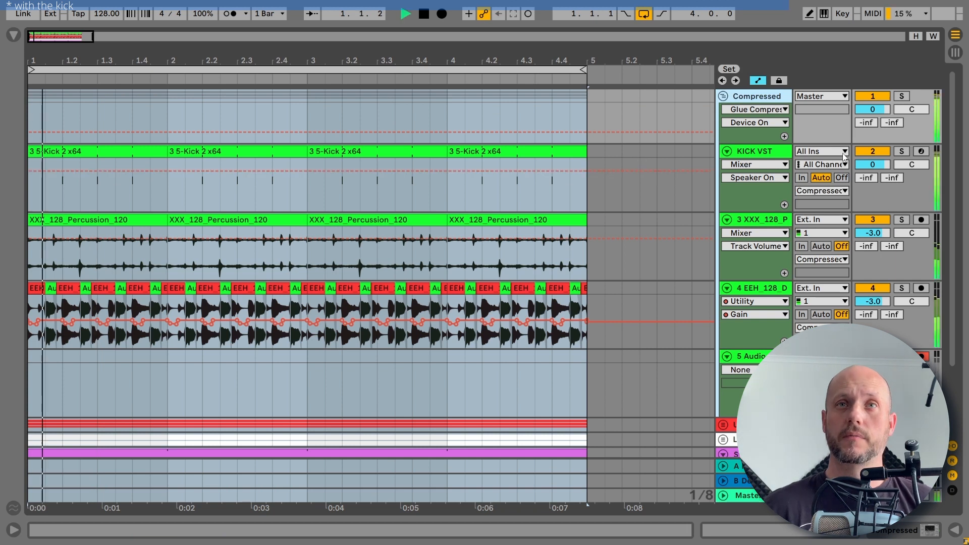
pyautogui.click(870, 154)
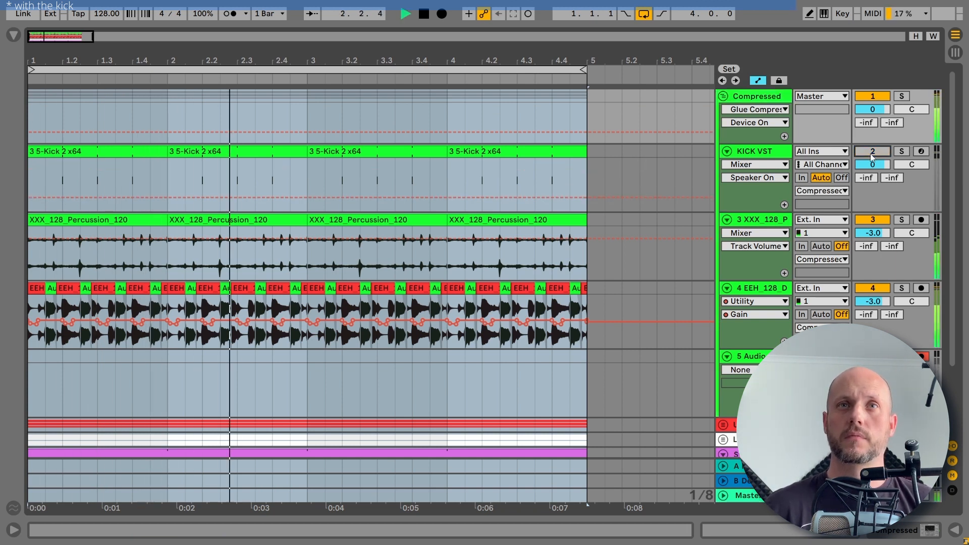
pyautogui.click(870, 154)
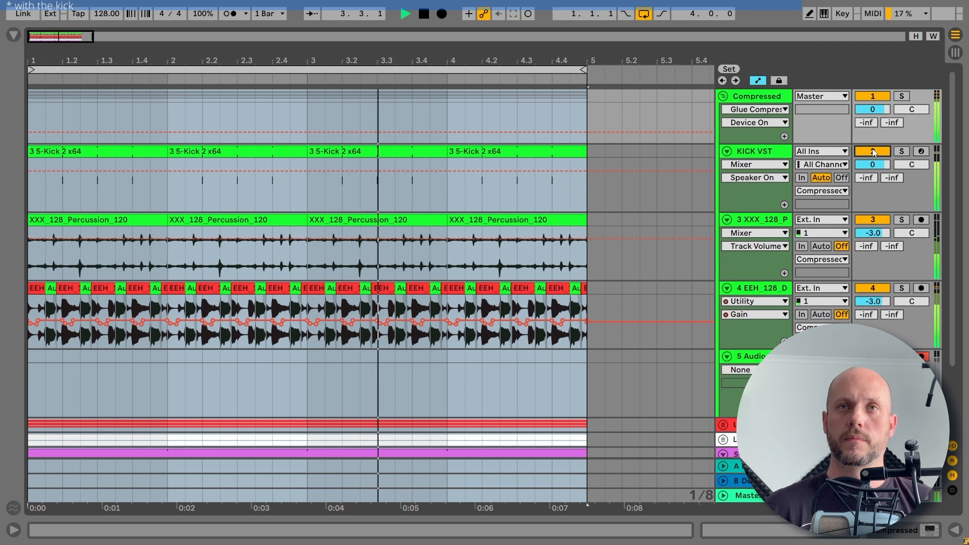
pyautogui.click(875, 151)
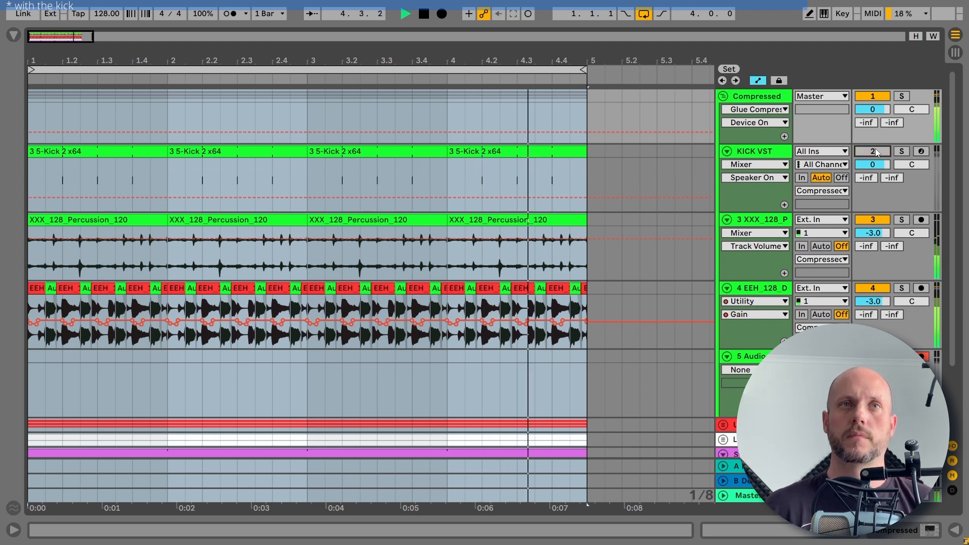
pyautogui.click(876, 151)
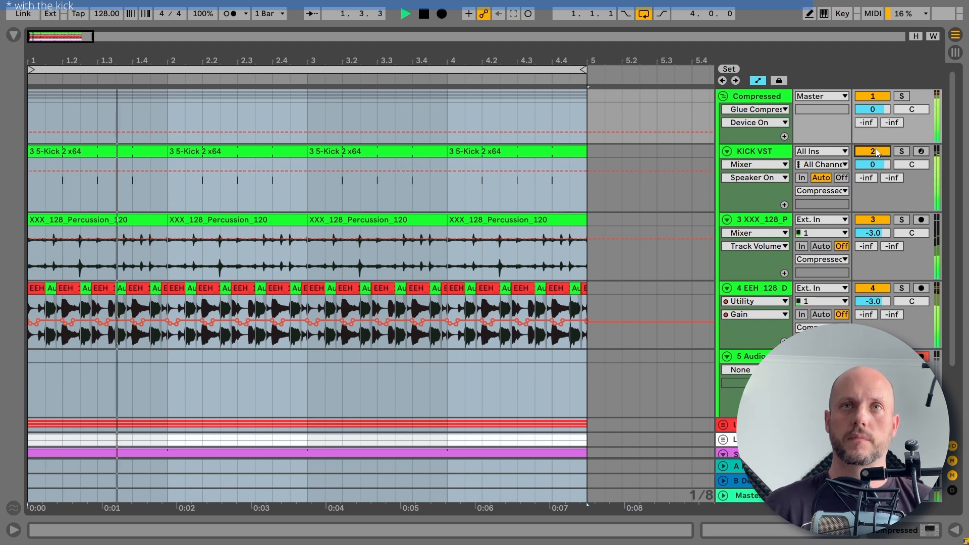
pyautogui.press('space')
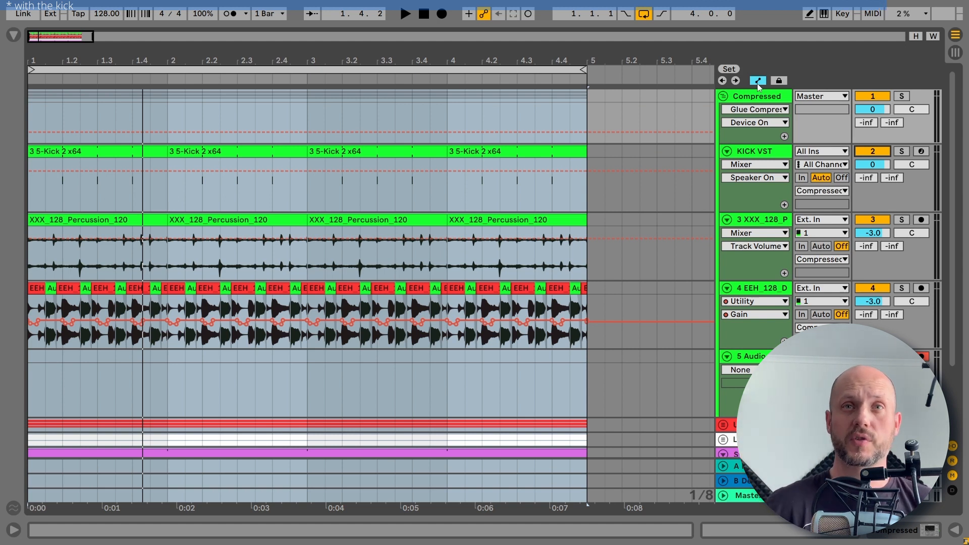
# Hide the automation lanes and collapse the Compressed group
pyautogui.click(757, 84)
pyautogui.click(723, 96)
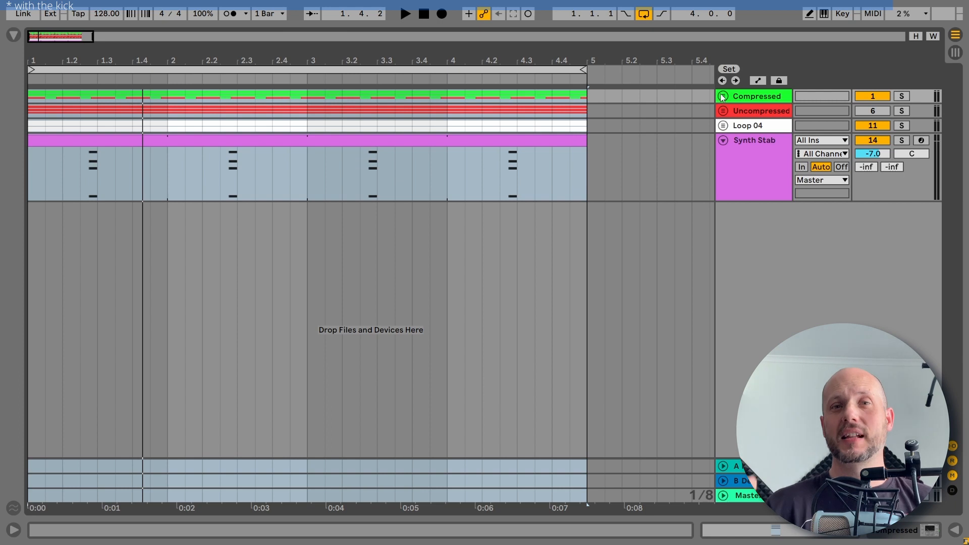